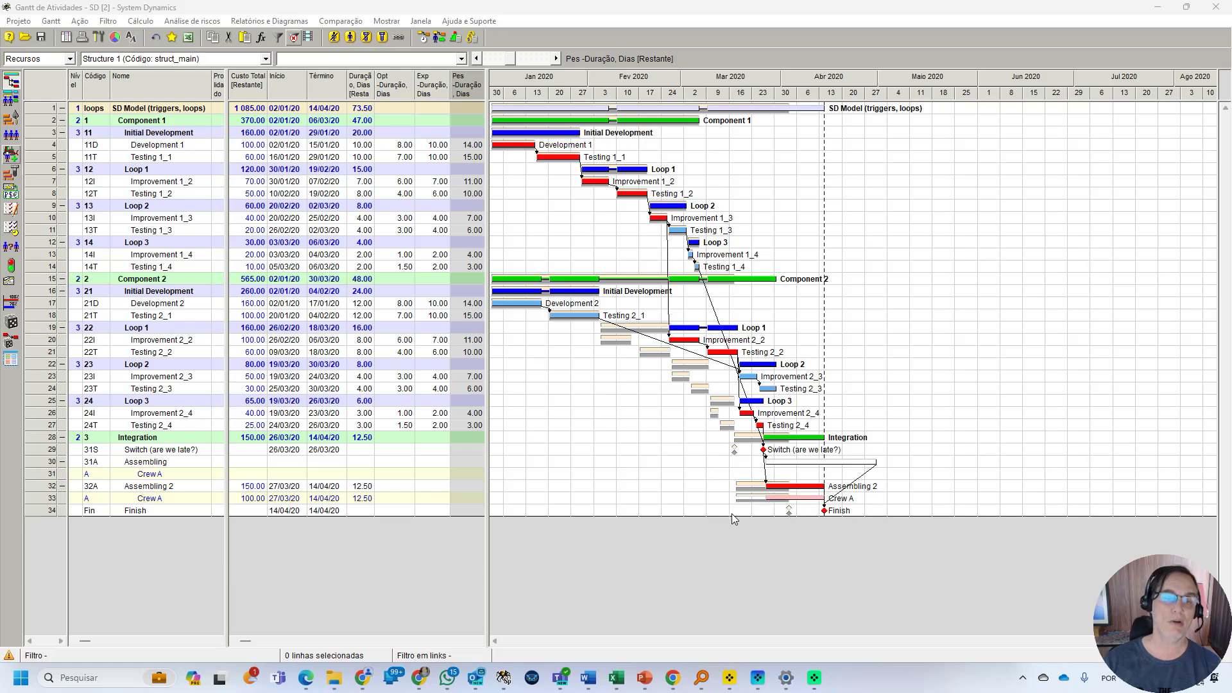
Step: Run a Monte Carlo analysis of the whole project with triangular distribution and 10000 iterations
left_click(37, 114)
left_click(192, 21)
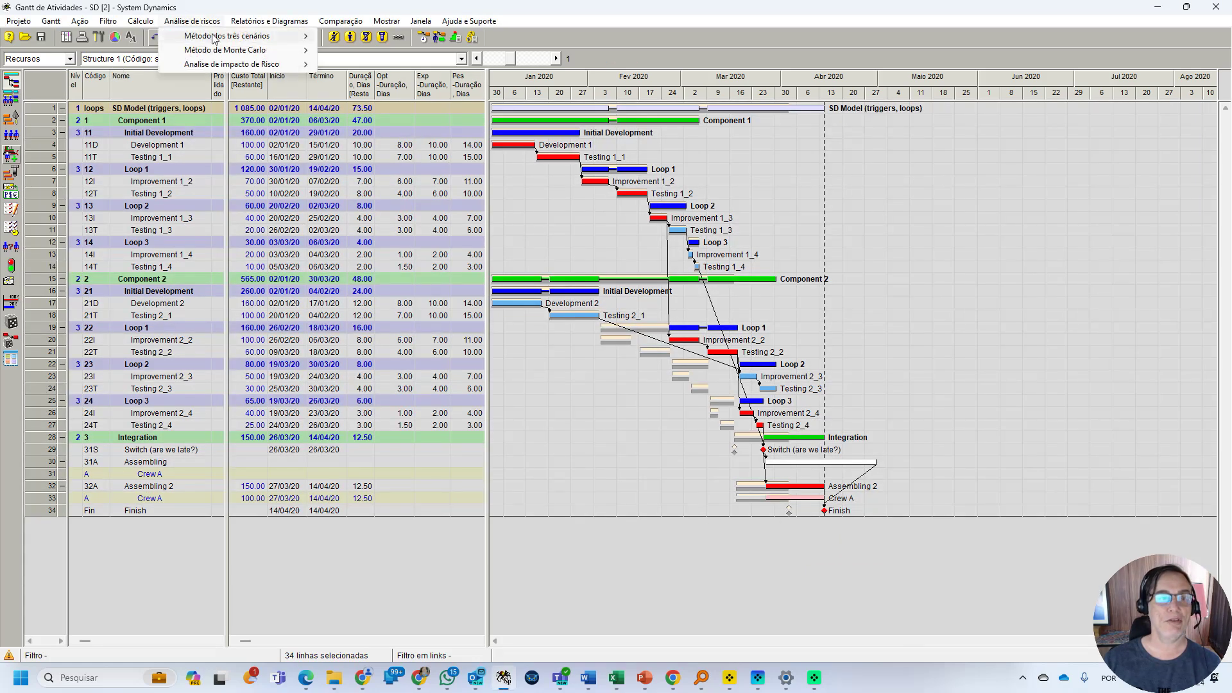
mouse_move(224, 50)
left_click(359, 64)
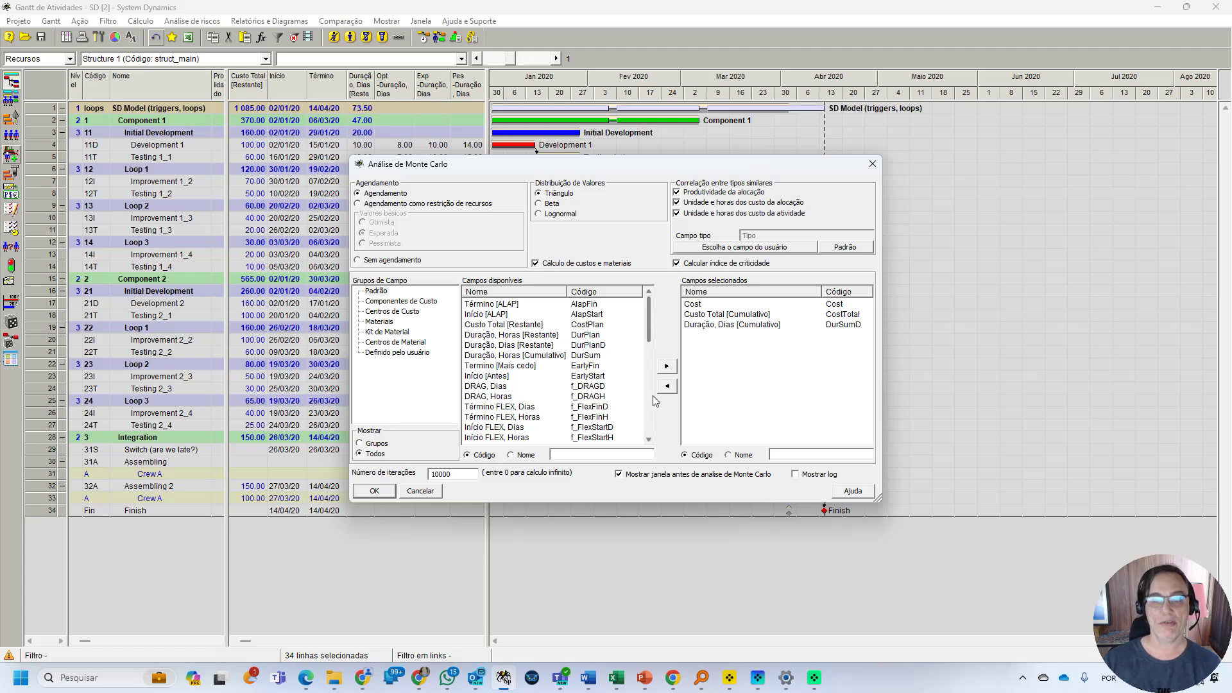
left_click(374, 492)
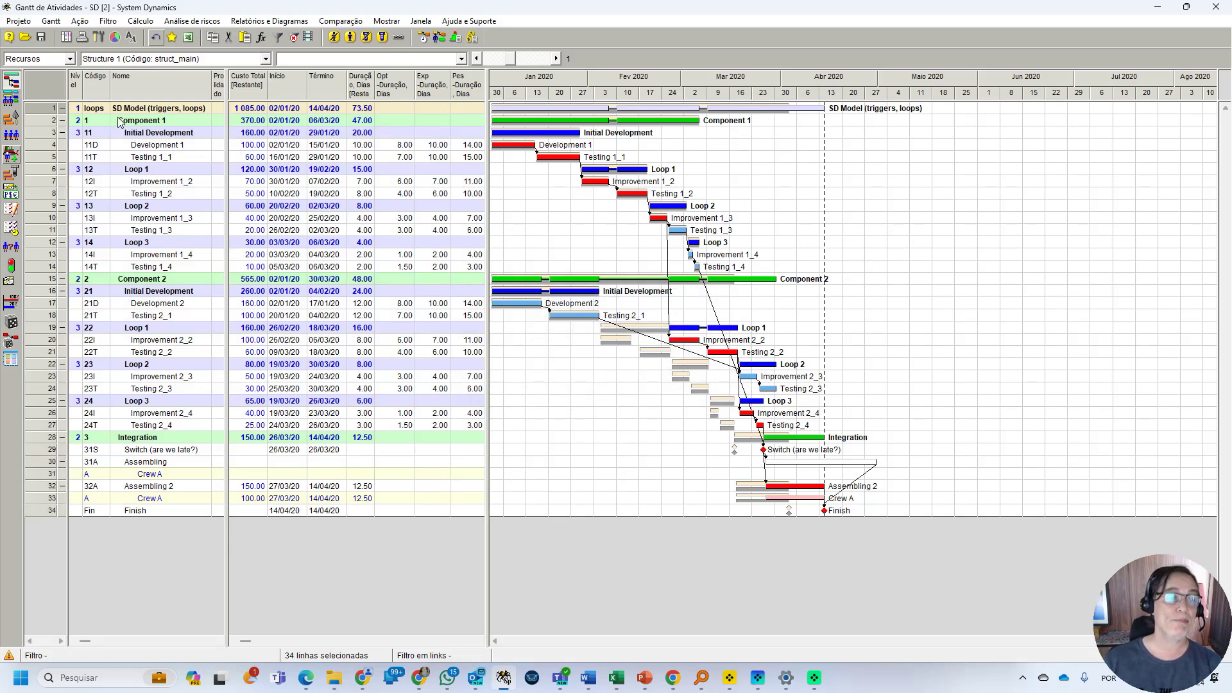
Step: Plot the Monte Carlo probability distribution of Custo Total [Cumulativo] for the SD Model (triggers, loops) phase
right_click(42, 109)
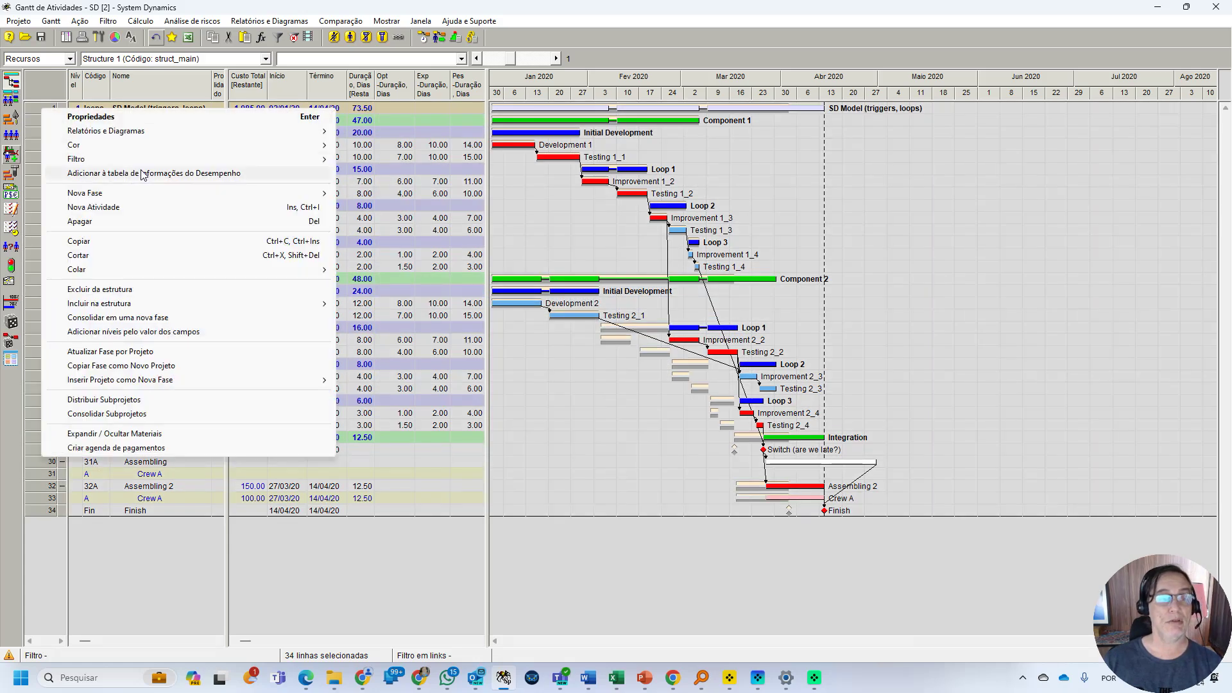
mouse_move(196, 132)
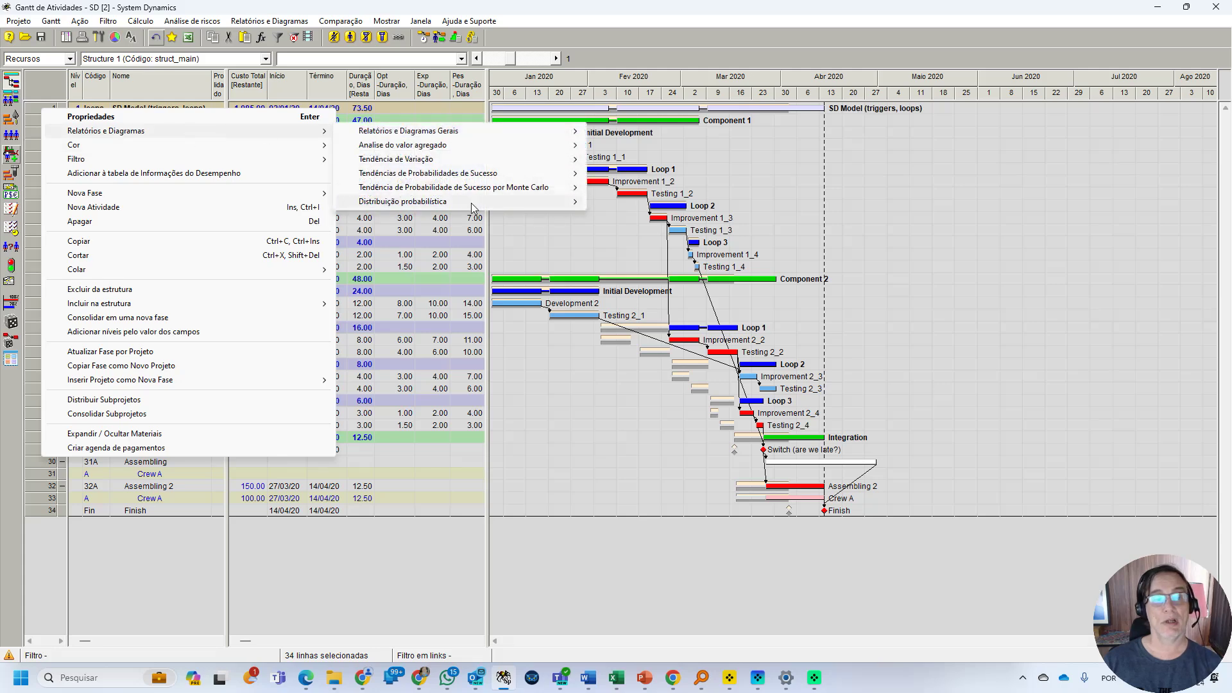
mouse_move(449, 187)
left_click(664, 216)
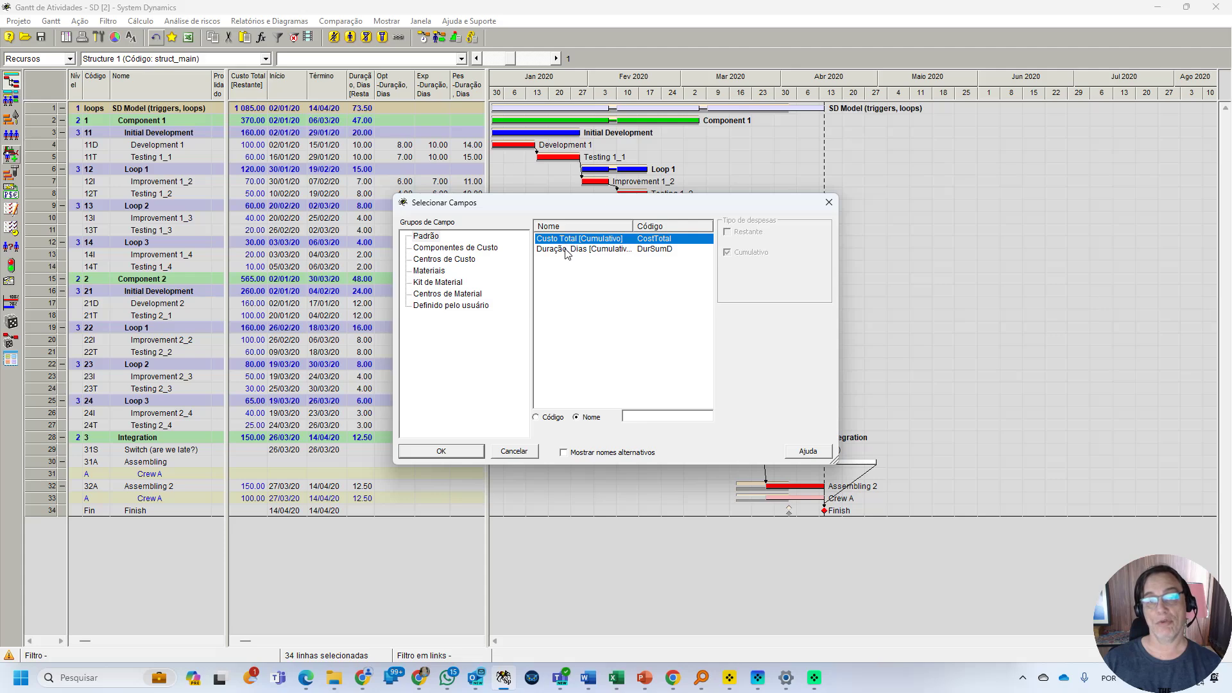
left_click(442, 452)
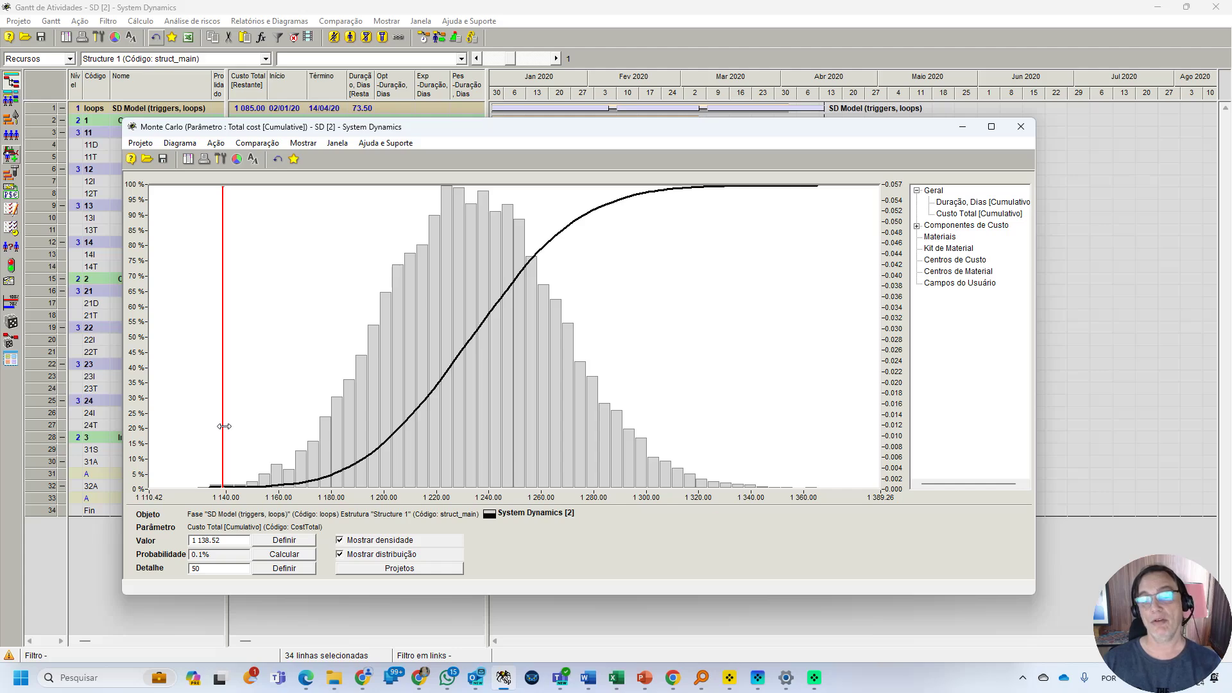
Step: Check the total cost distribution at about 1 273, view the Duração, Dias [Cumulativo] distribution, and close the diagram
left_click_drag(224, 427, 576, 446)
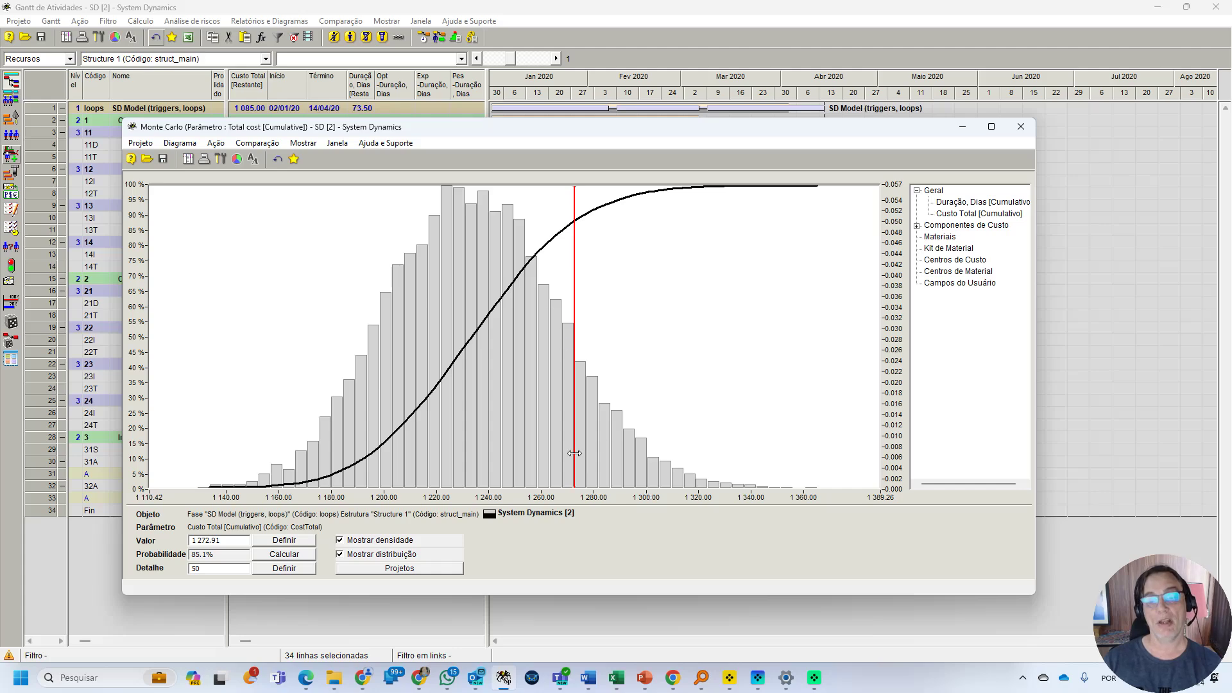
left_click(970, 203)
left_click(973, 214)
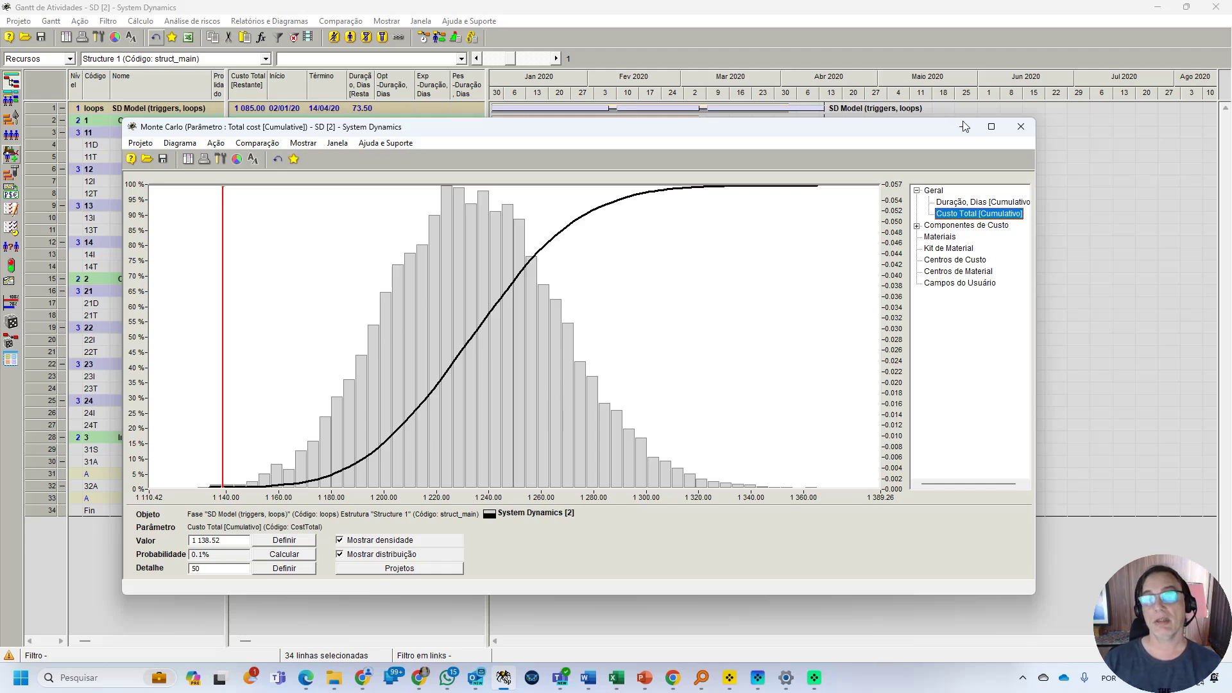
left_click(1021, 126)
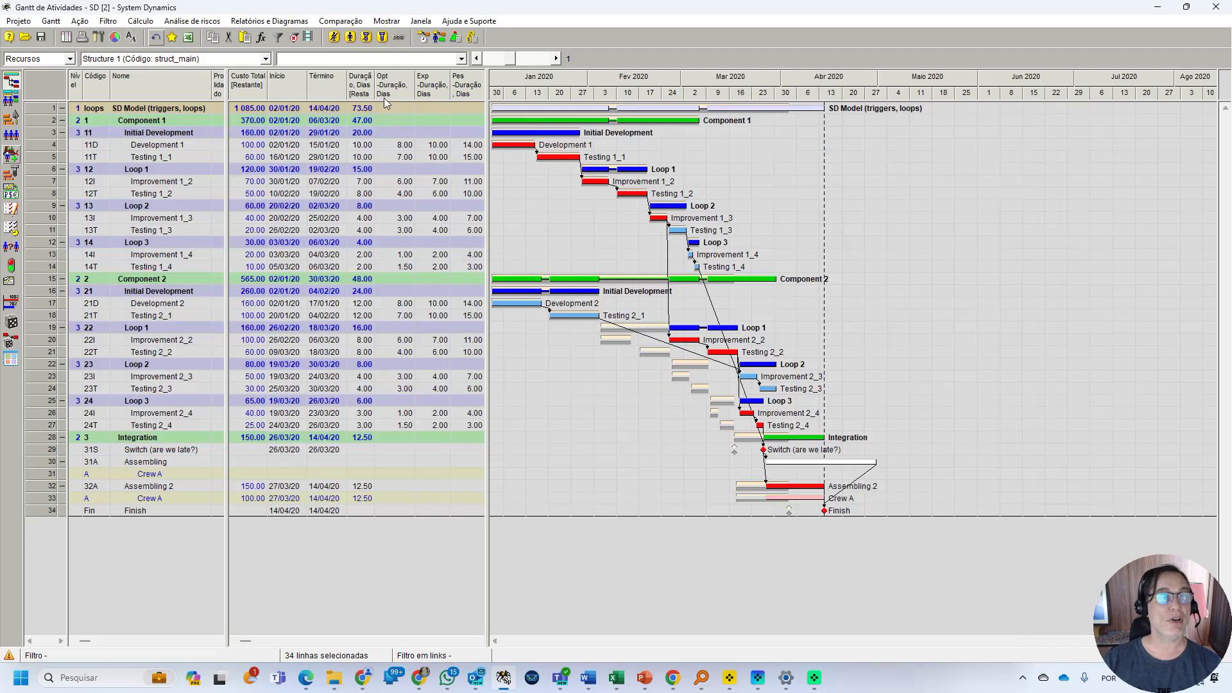
Step: Save the project under the new code SD_semtriggers, version 2
left_click(20, 20)
left_click(45, 137)
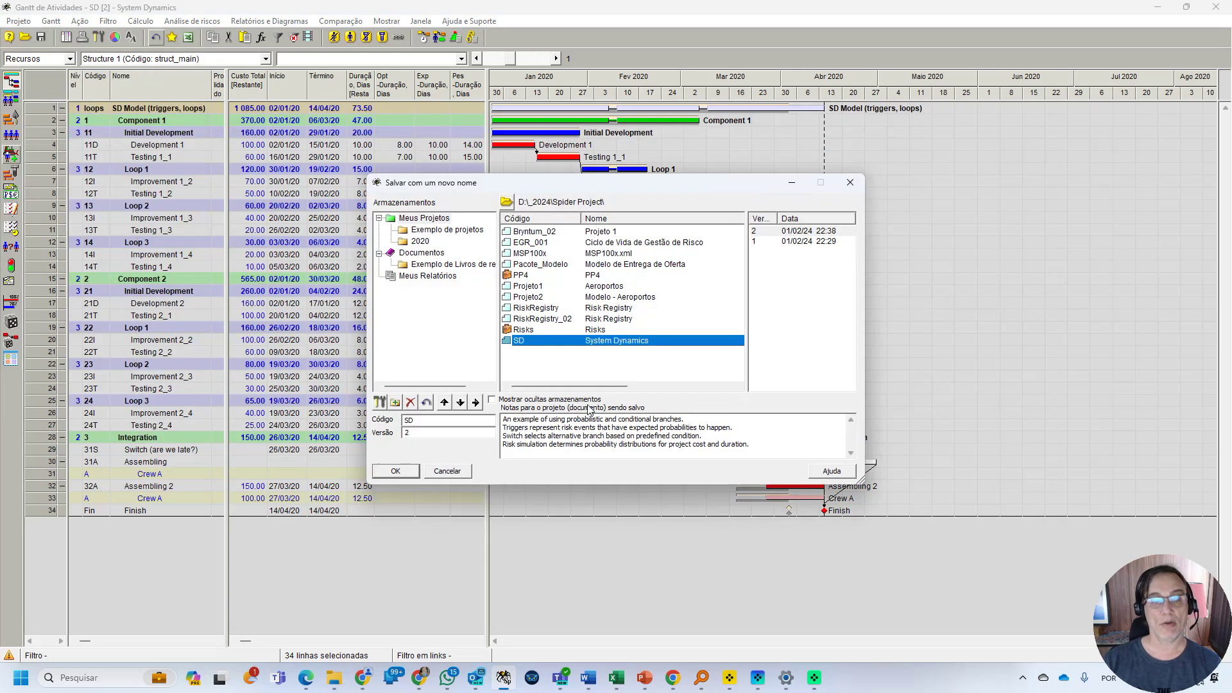
left_click(425, 432)
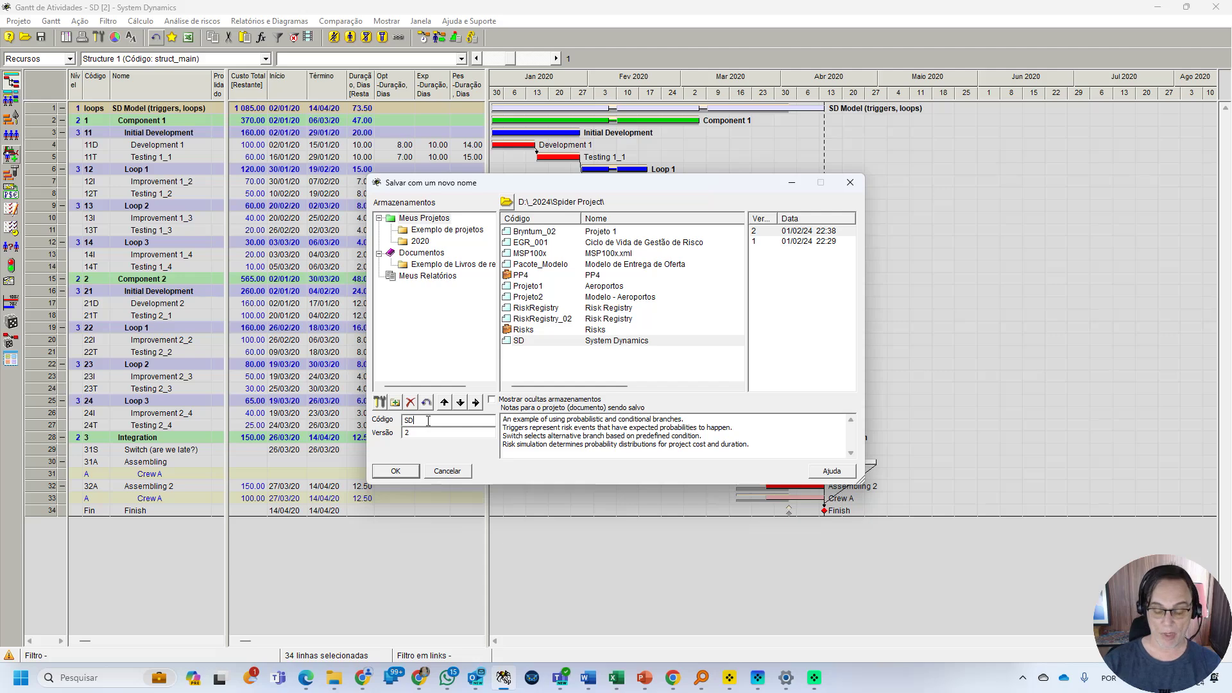
type("iggers")
left_click(398, 470)
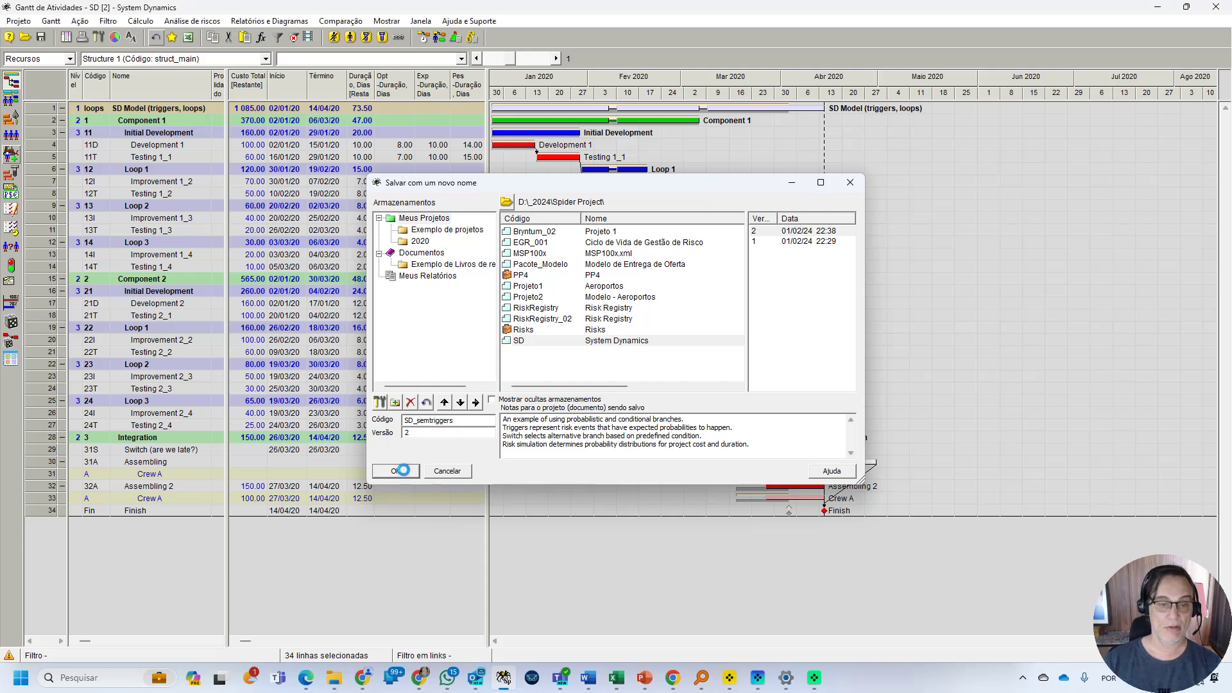
Step: Open version 2 of the SD System Dynamics project from the Meus Projetos storage
left_click(18, 20)
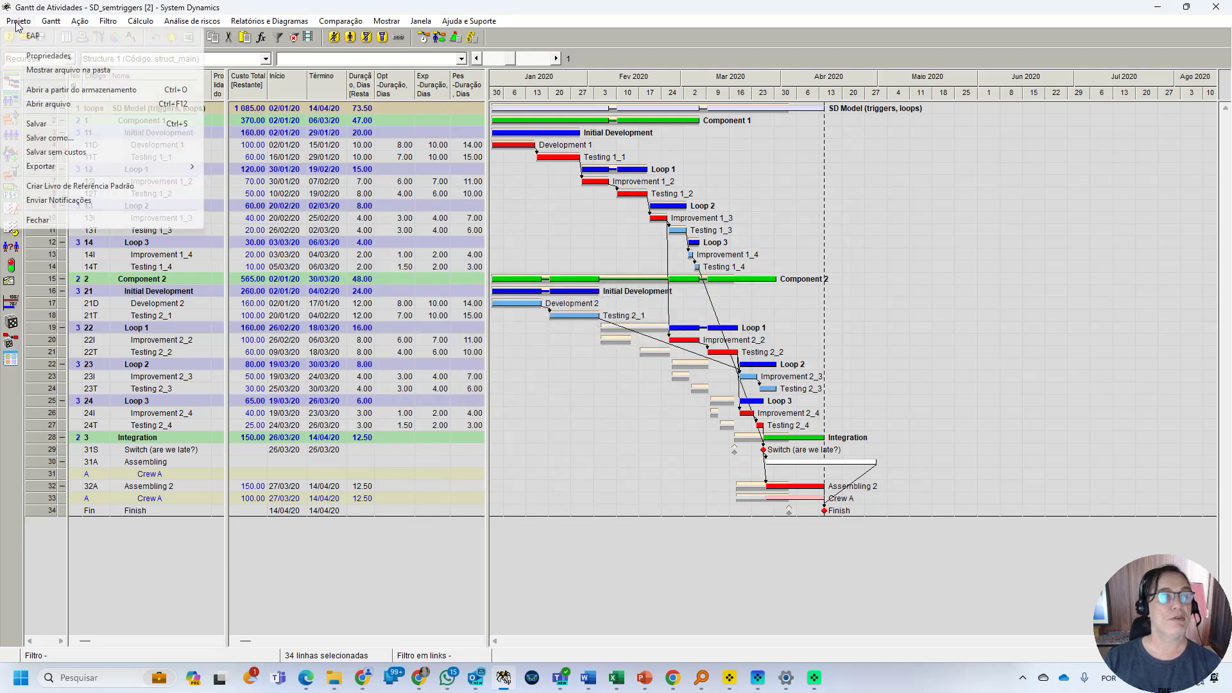
left_click(327, 133)
left_click(1156, 10)
left_click(20, 20)
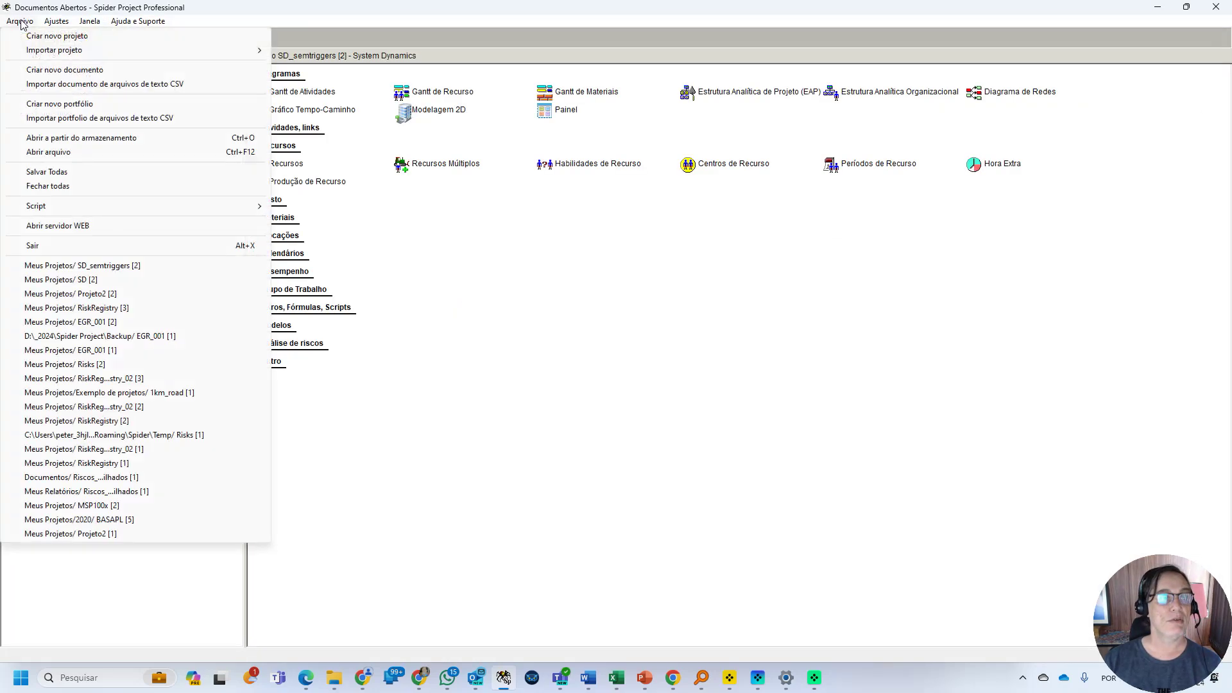
left_click(116, 137)
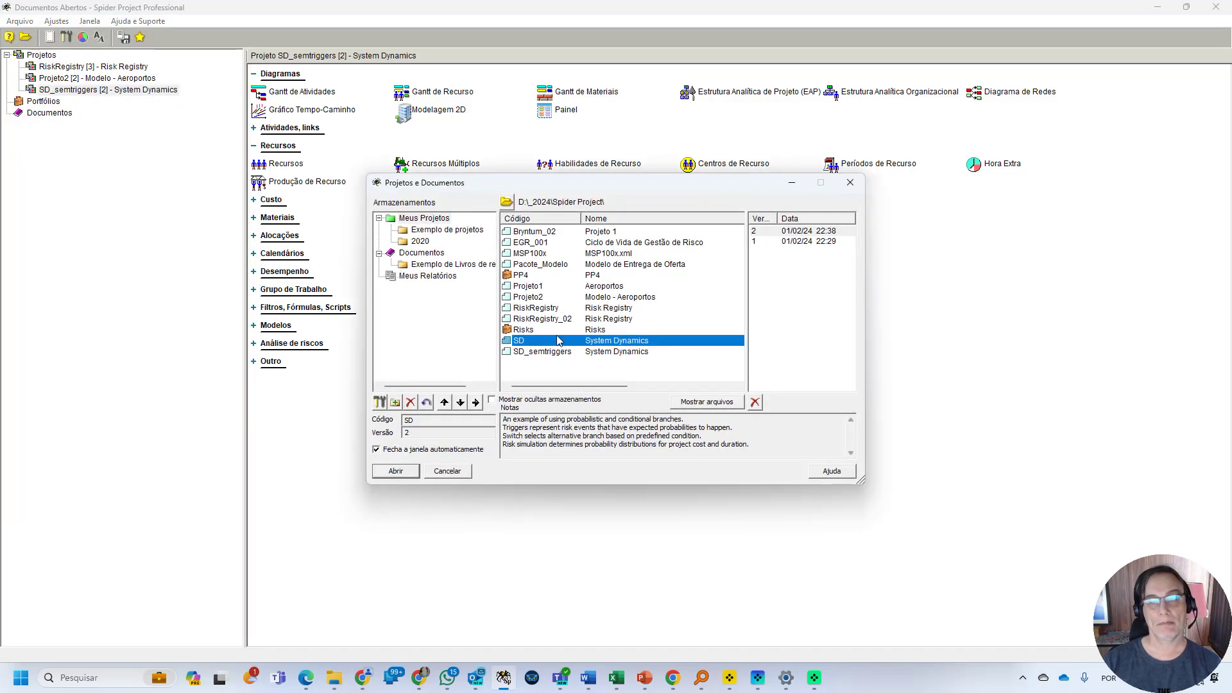
left_click(789, 232)
left_click(396, 471)
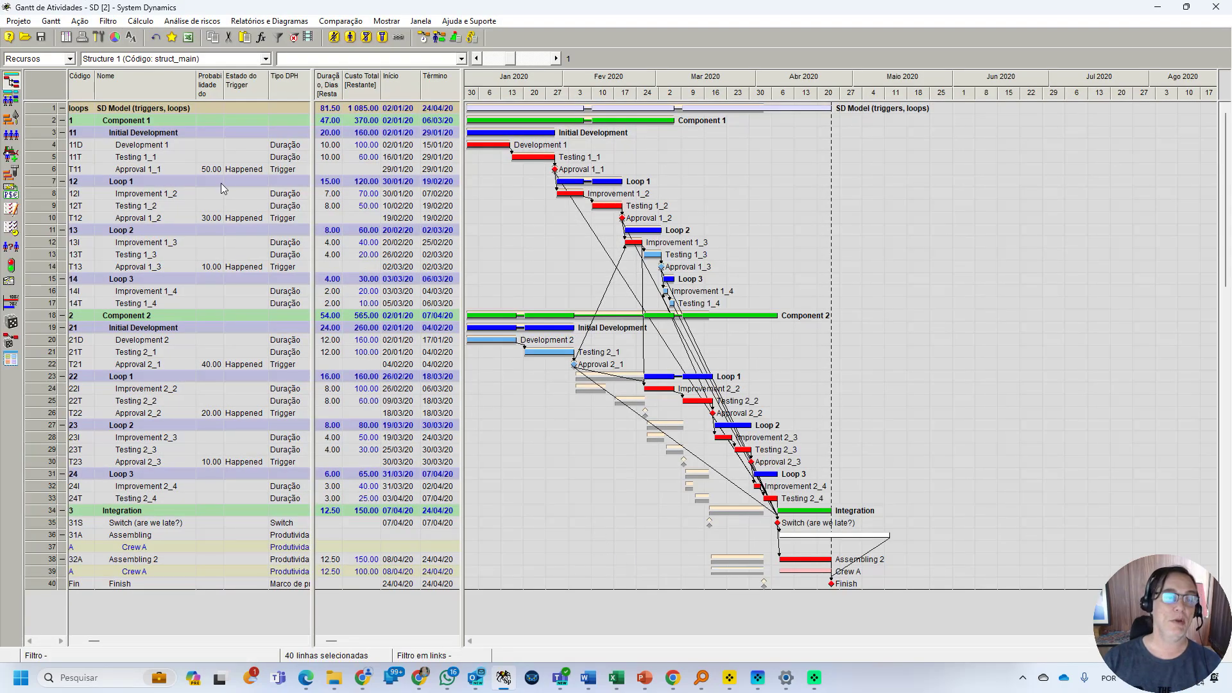
Step: Review the trigger probabilities of Approval 1_1 and Approval 1_3 and recalculate the resource-constrained schedule
left_click(205, 172)
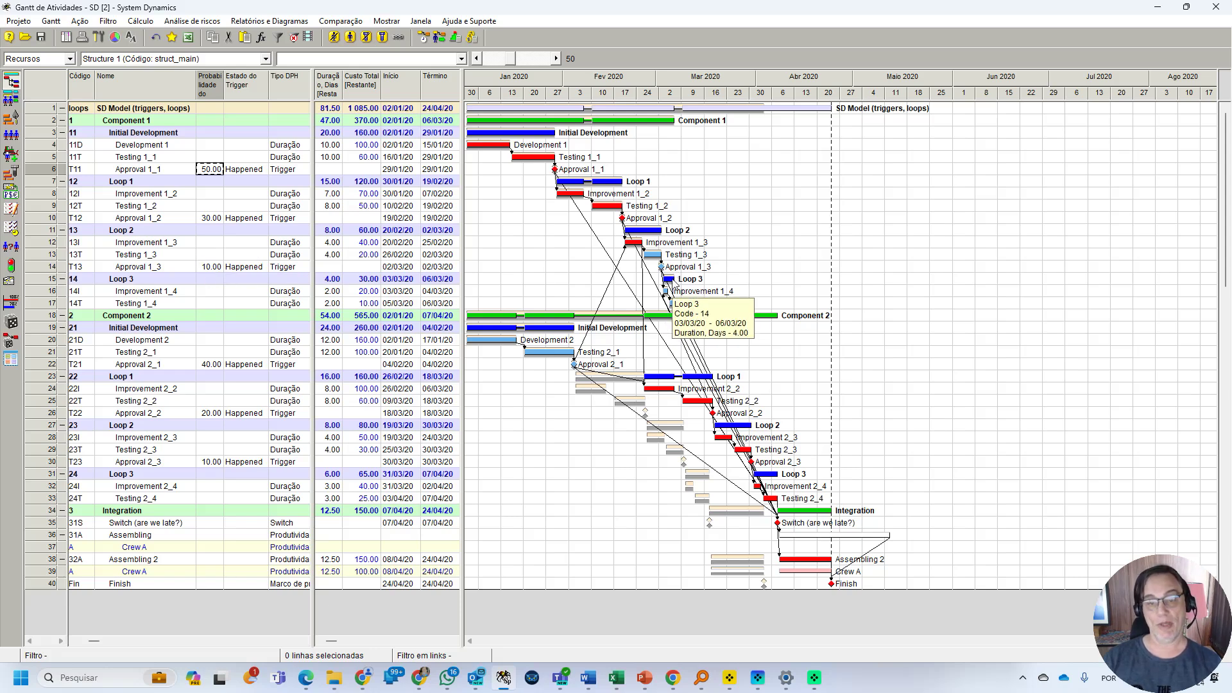
left_click(210, 269)
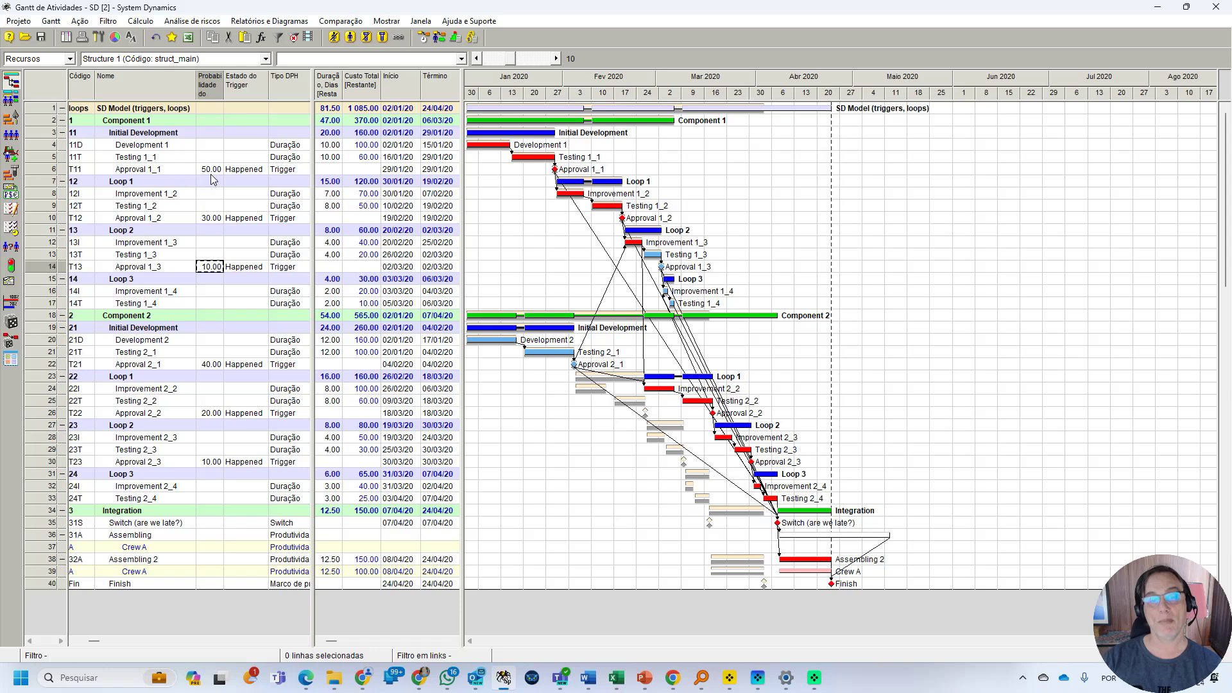
mouse_move(562, 189)
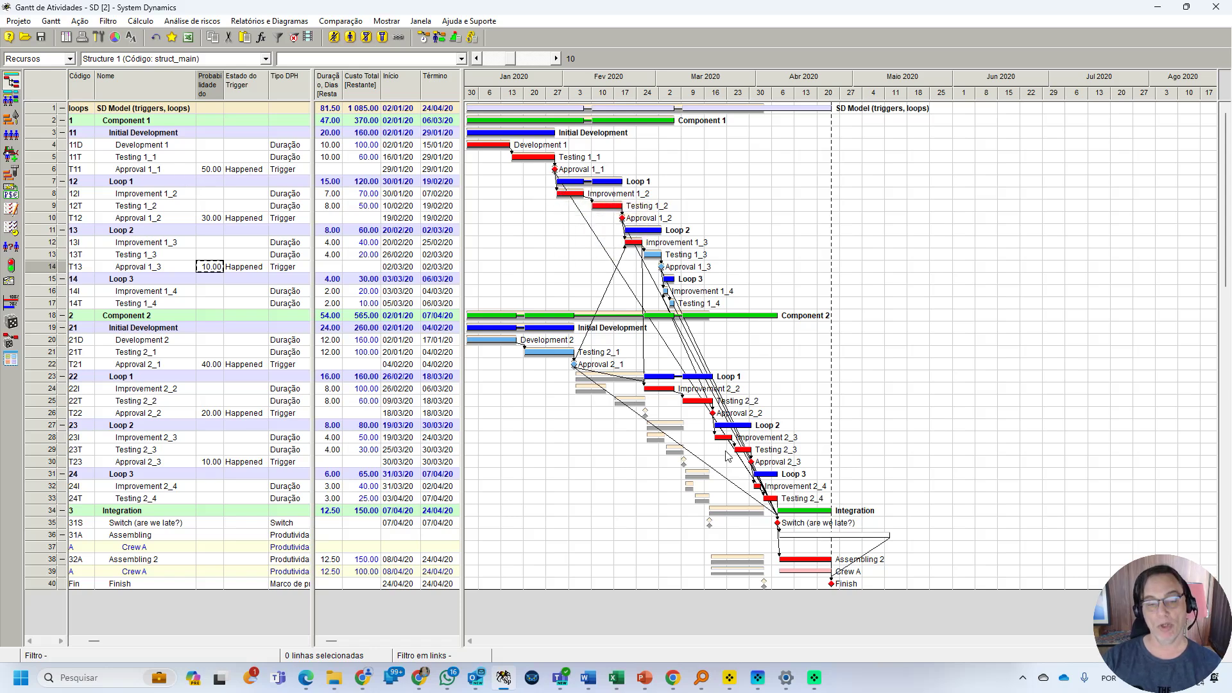
left_click(439, 37)
left_click(440, 439)
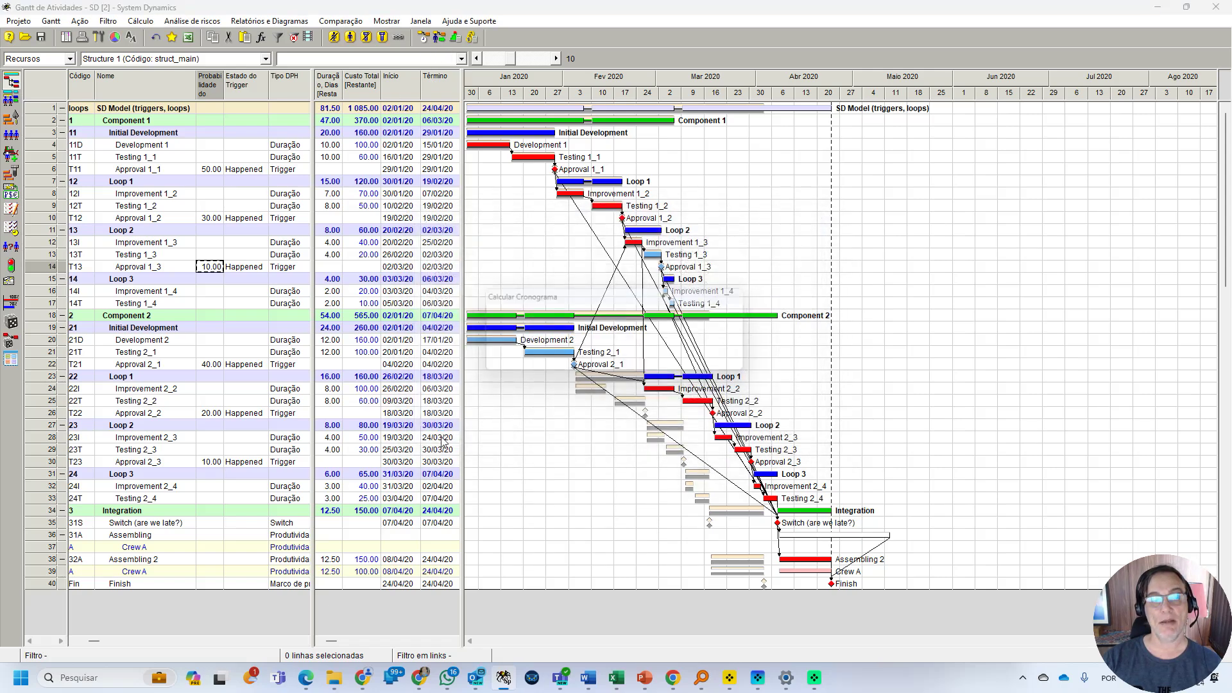
Step: Clear the trigger state of Approval 1_1 and recalculate the resource-constrained schedule
left_click(251, 170)
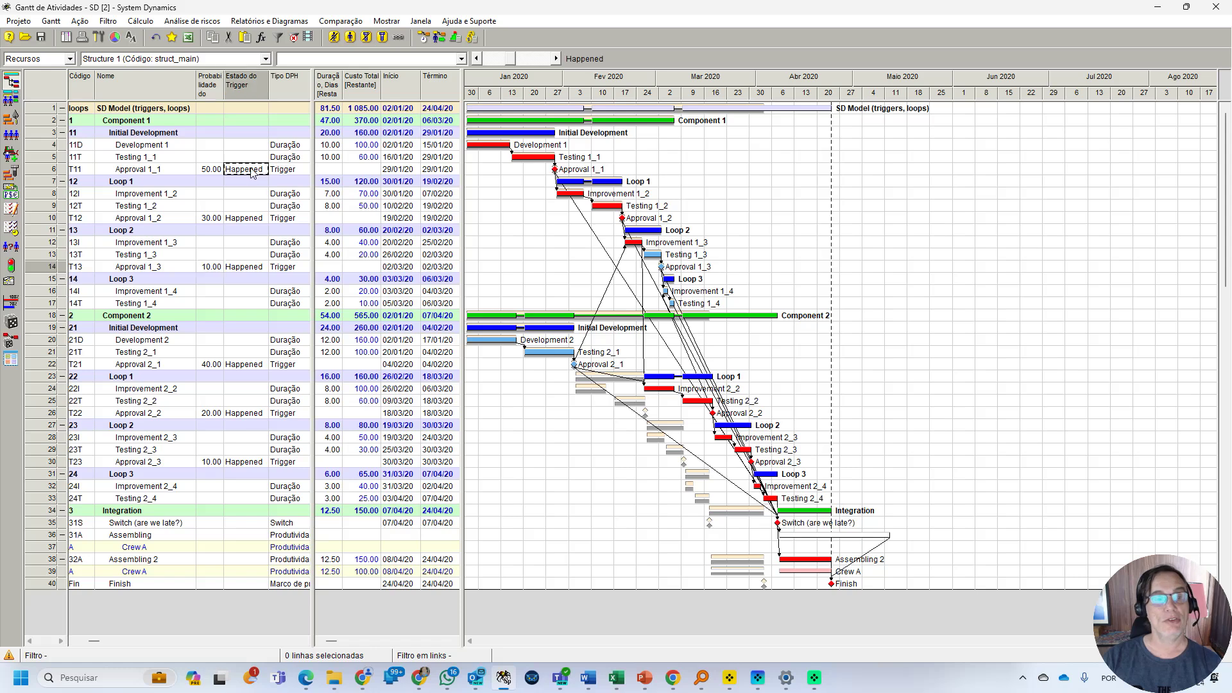
left_click(251, 170)
left_click(233, 185)
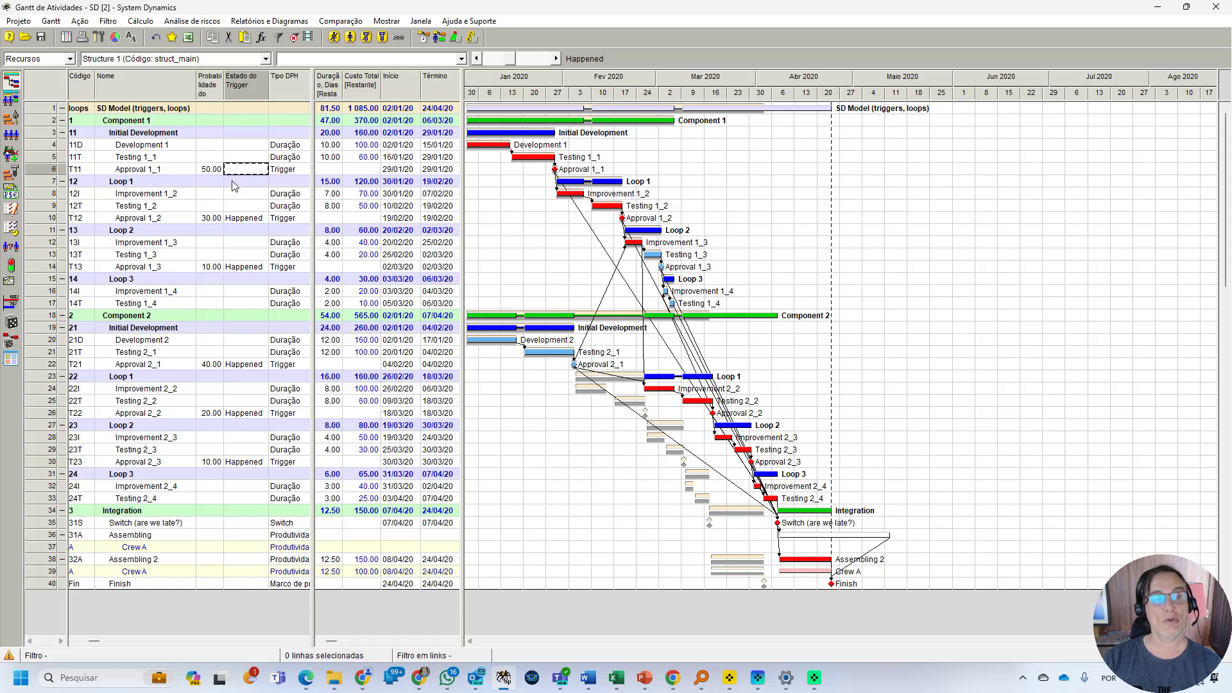
left_click(439, 37)
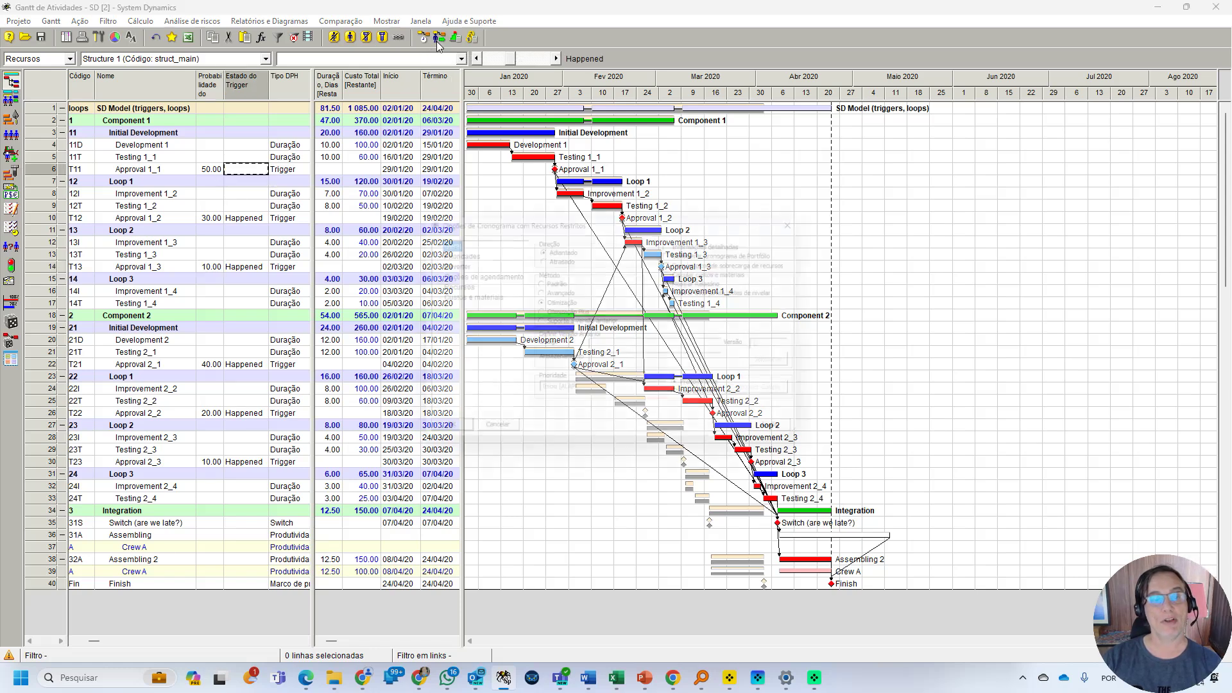
left_click(436, 439)
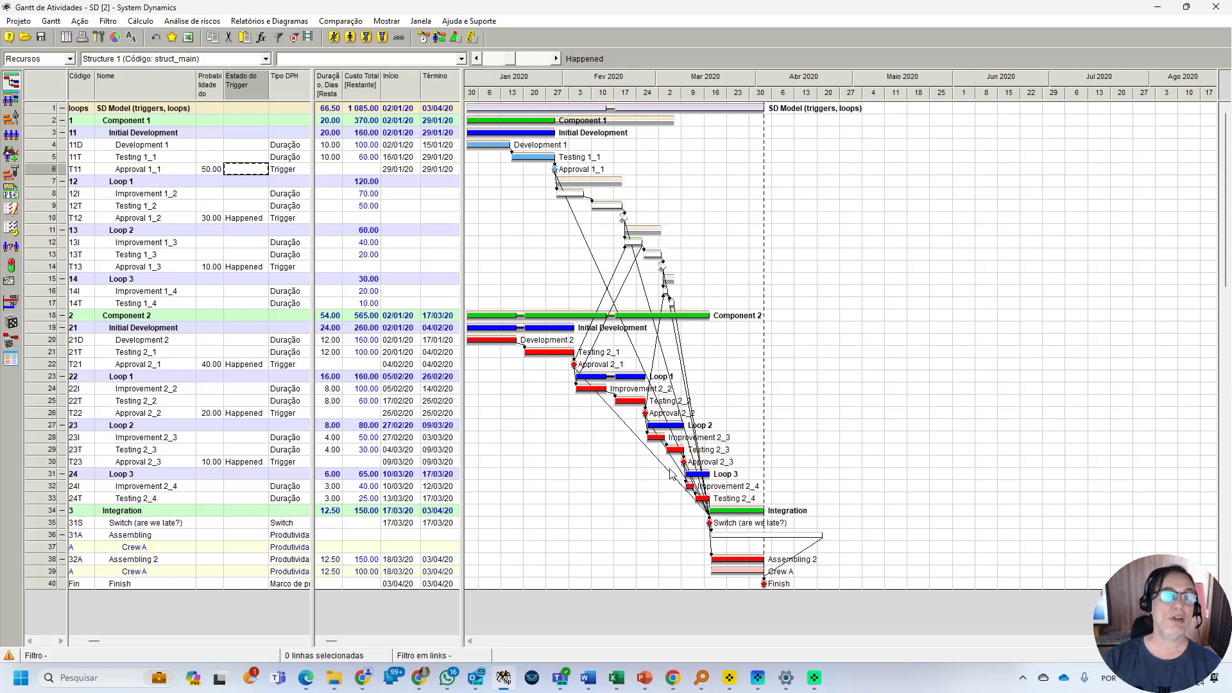
Step: Clear the trigger states of Approval 1_2 and Approval 1_3 and recalculate the resource-constrained schedule
left_click(254, 218)
left_click(249, 231)
left_click(251, 266)
left_click(251, 280)
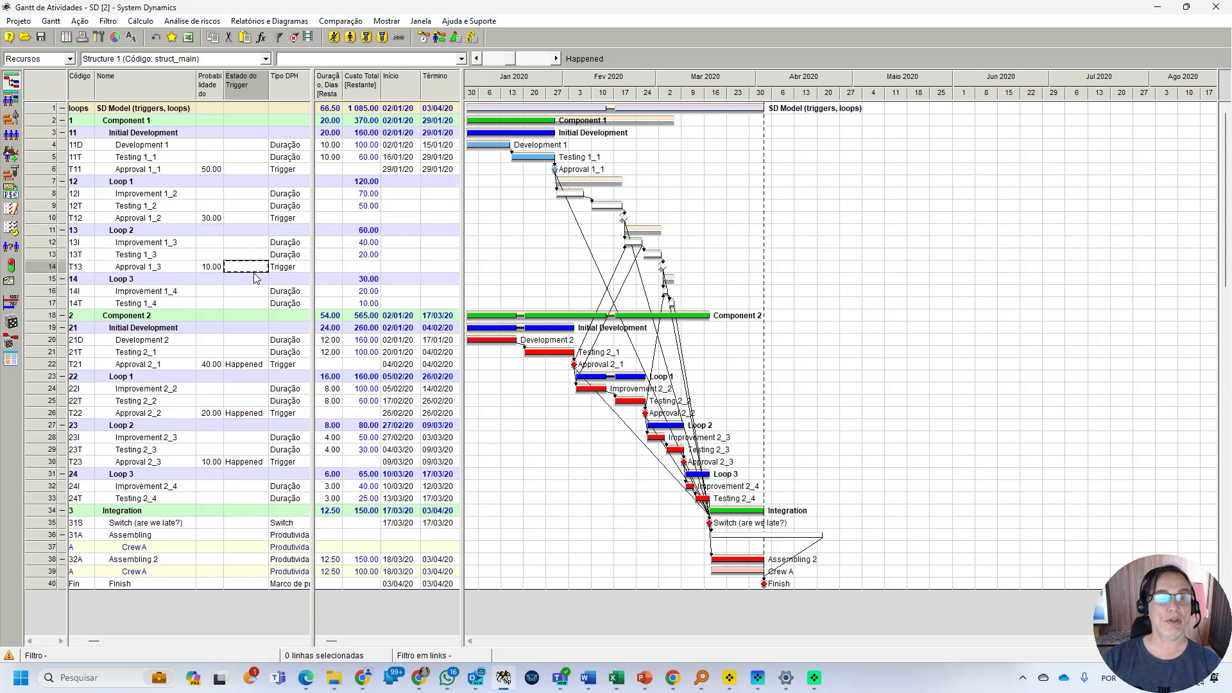
left_click(442, 38)
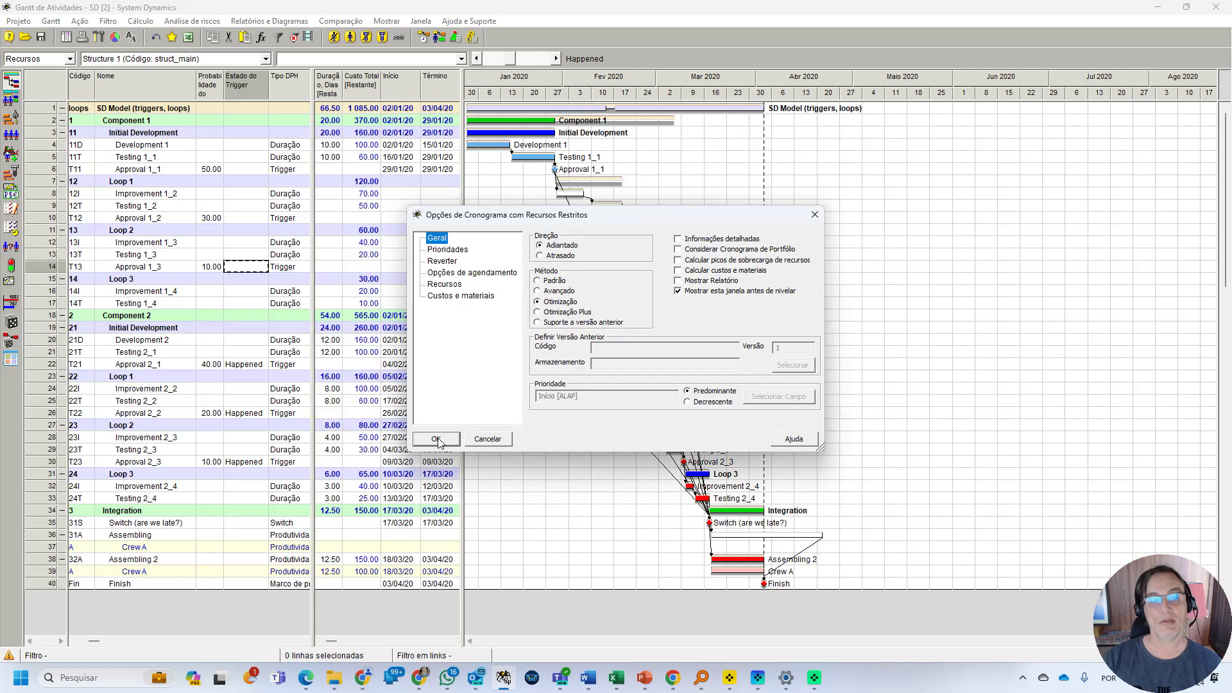
left_click(436, 439)
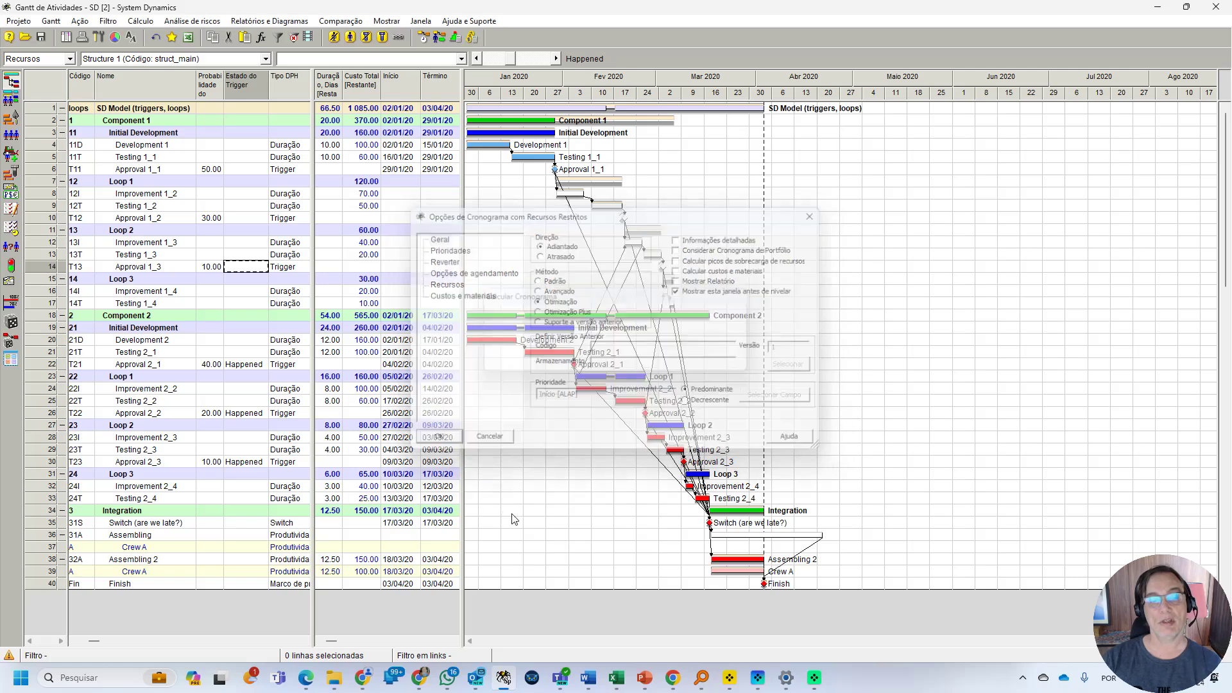
Step: Set the trigger state of Approval 2_1 and Approval 2_2 to Parallel
double_click(246, 364)
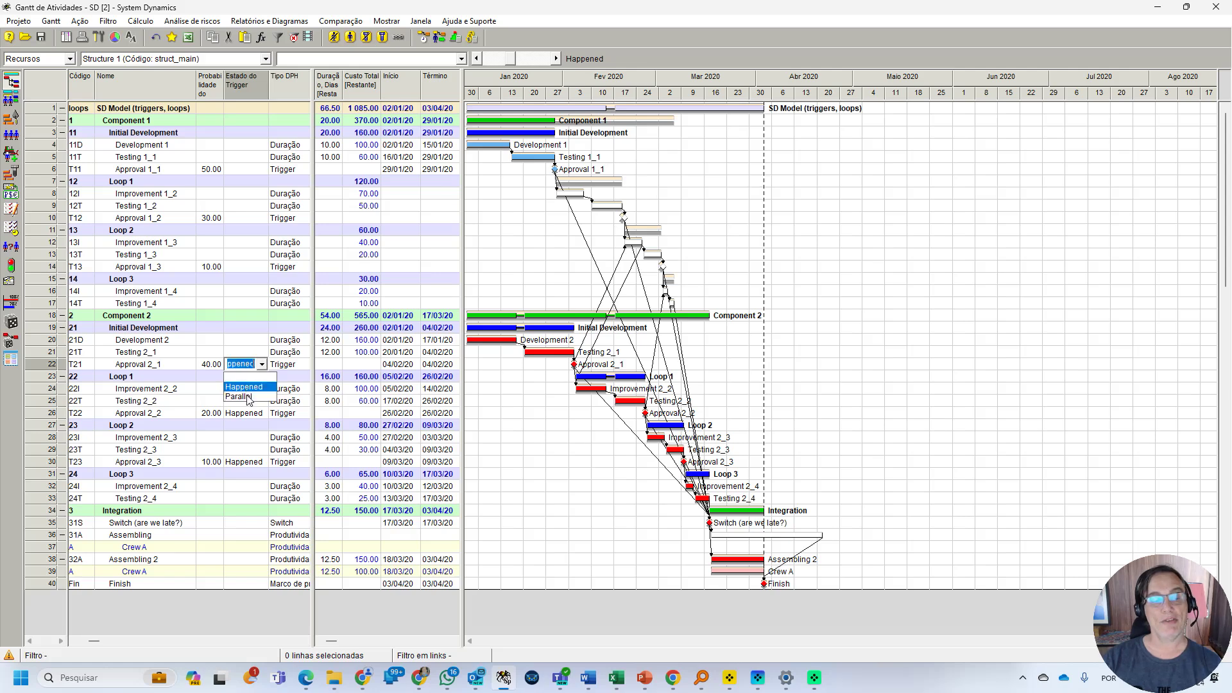
left_click(247, 397)
double_click(251, 417)
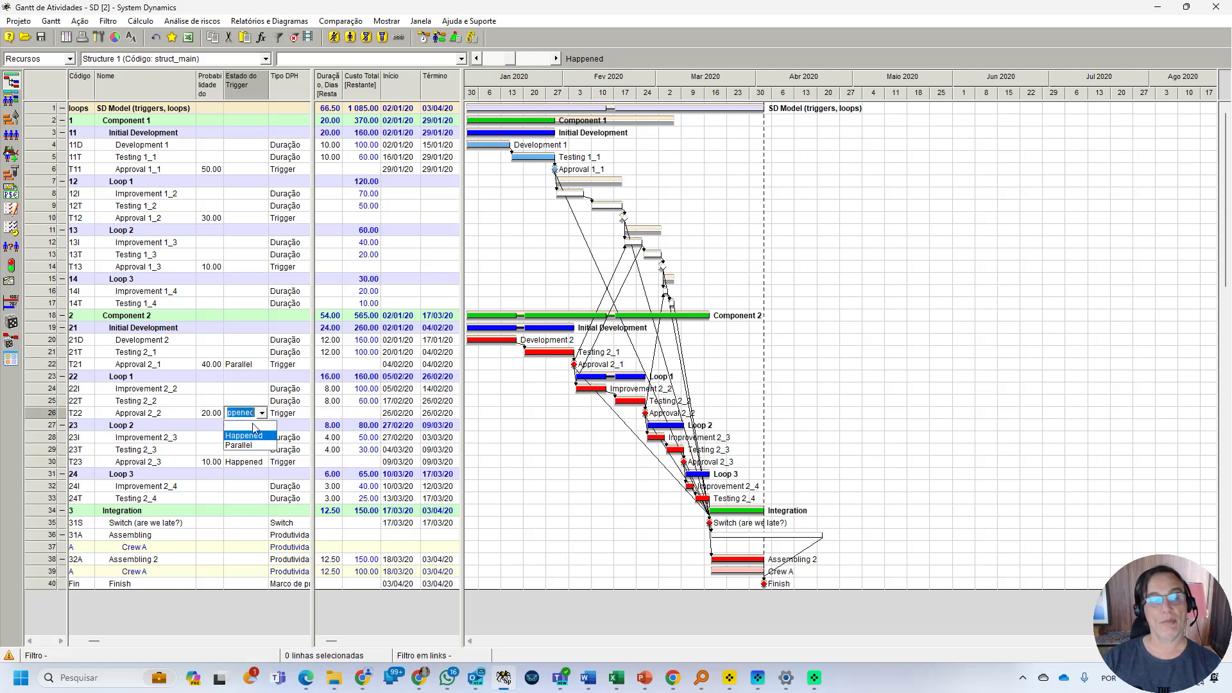
left_click(252, 446)
Step: Clear the trigger state of Approval 2_3 and recalculate the resource-constrained schedule
left_click(244, 463)
double_click(244, 464)
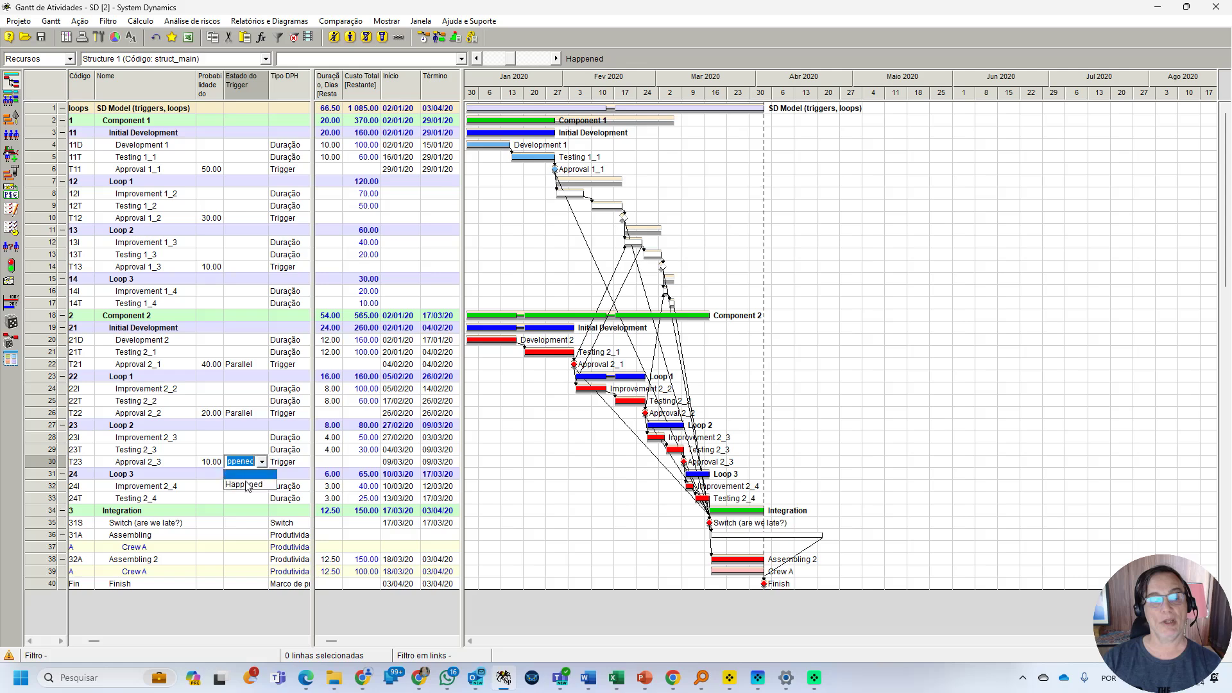
left_click(247, 474)
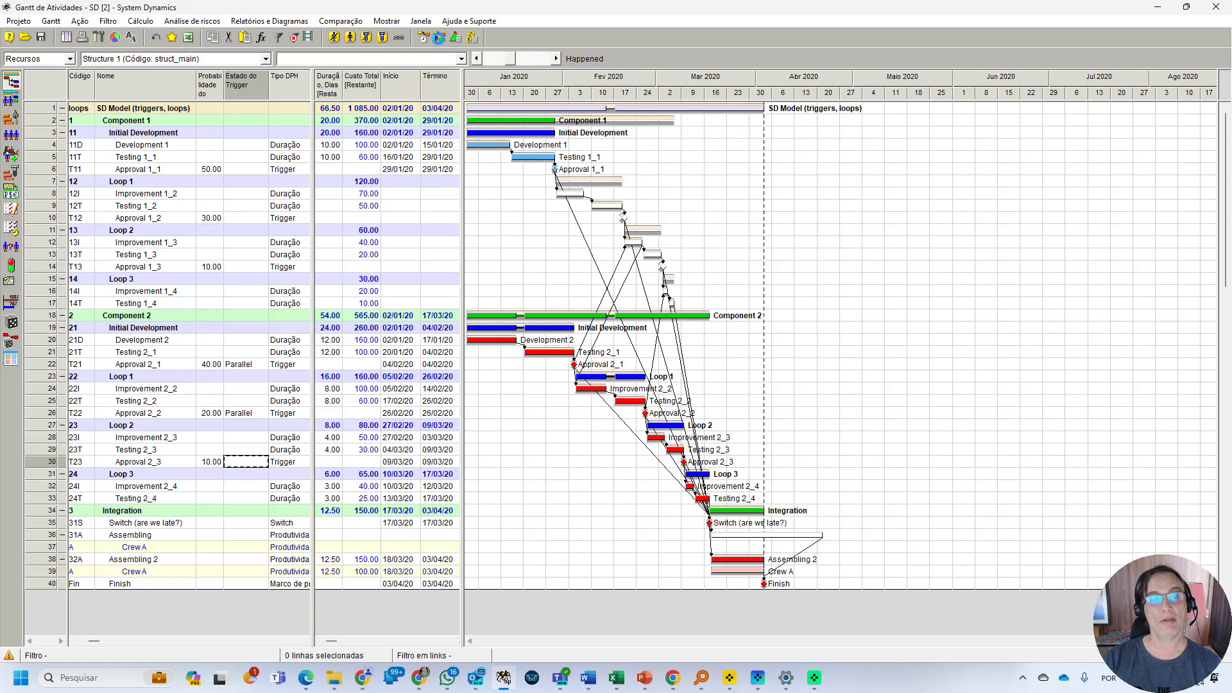
left_click(439, 37)
left_click(434, 438)
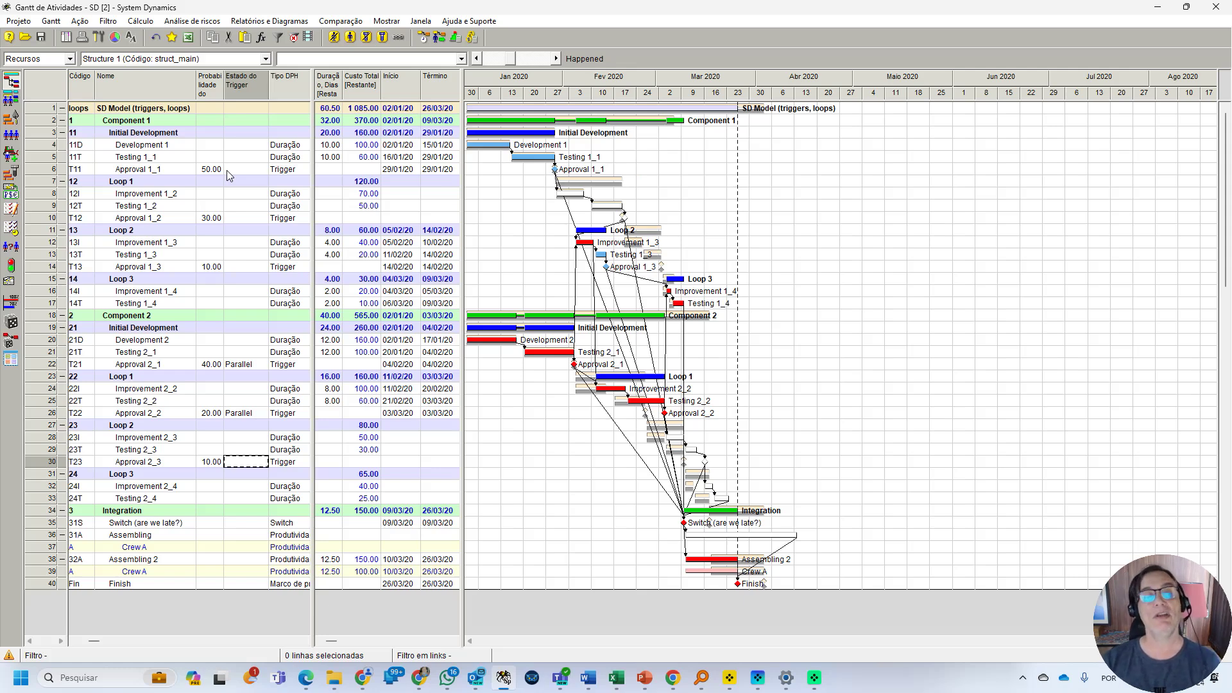
Step: Run the Monte Carlo risk simulation on the System Dynamics project with the probabilistic approval triggers
right_click(39, 110)
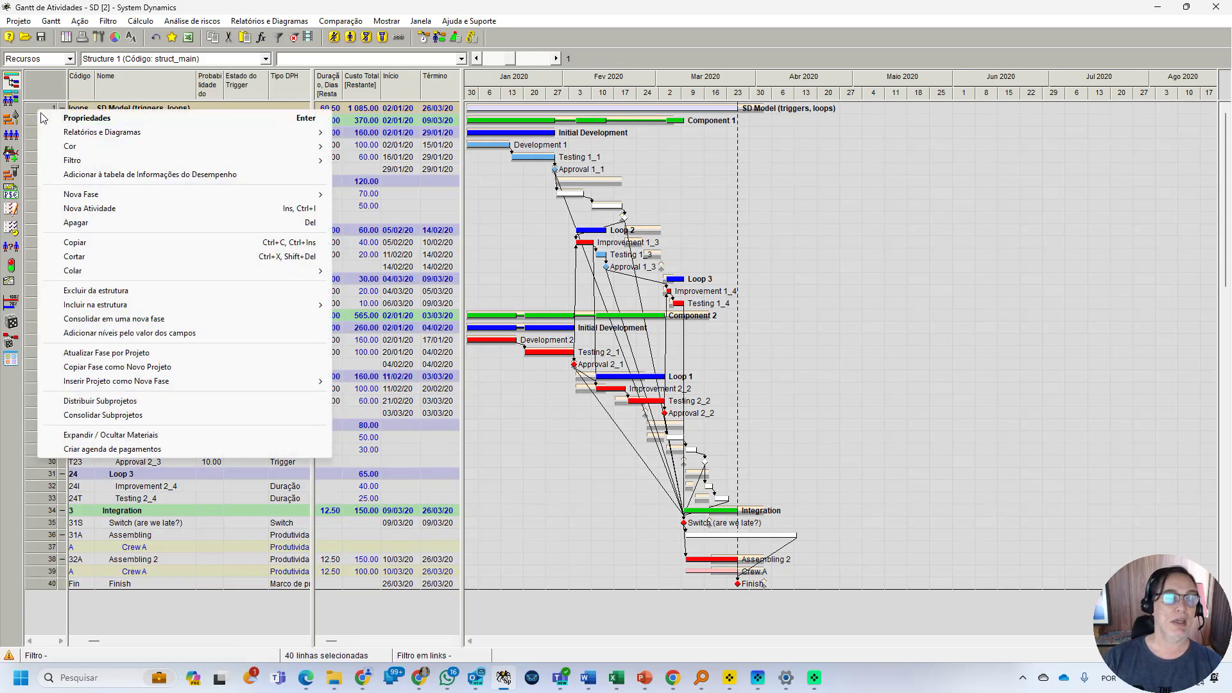
left_click(192, 23)
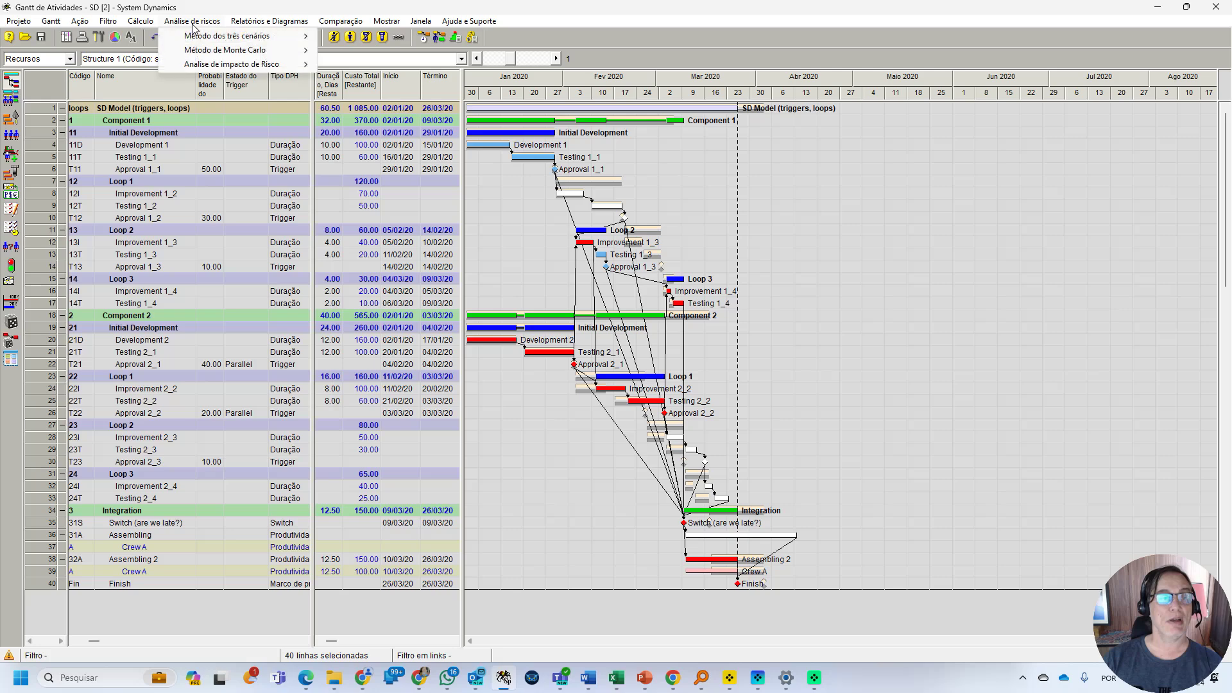
mouse_move(232, 51)
left_click(378, 64)
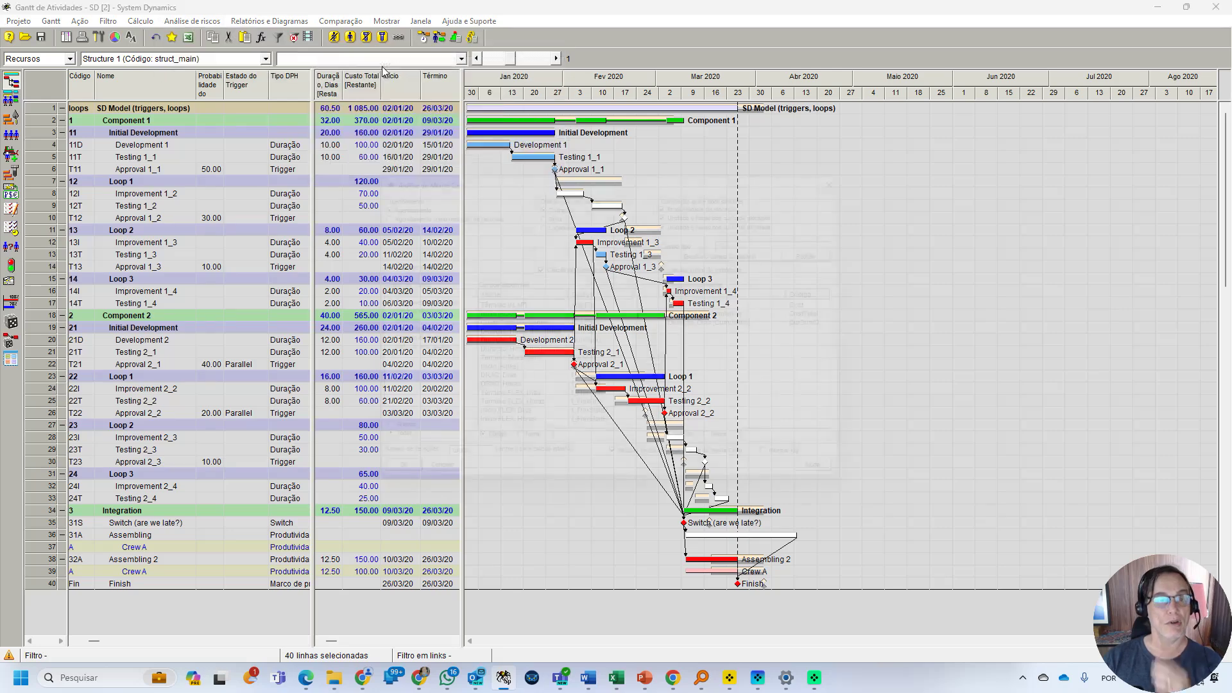
left_click(383, 491)
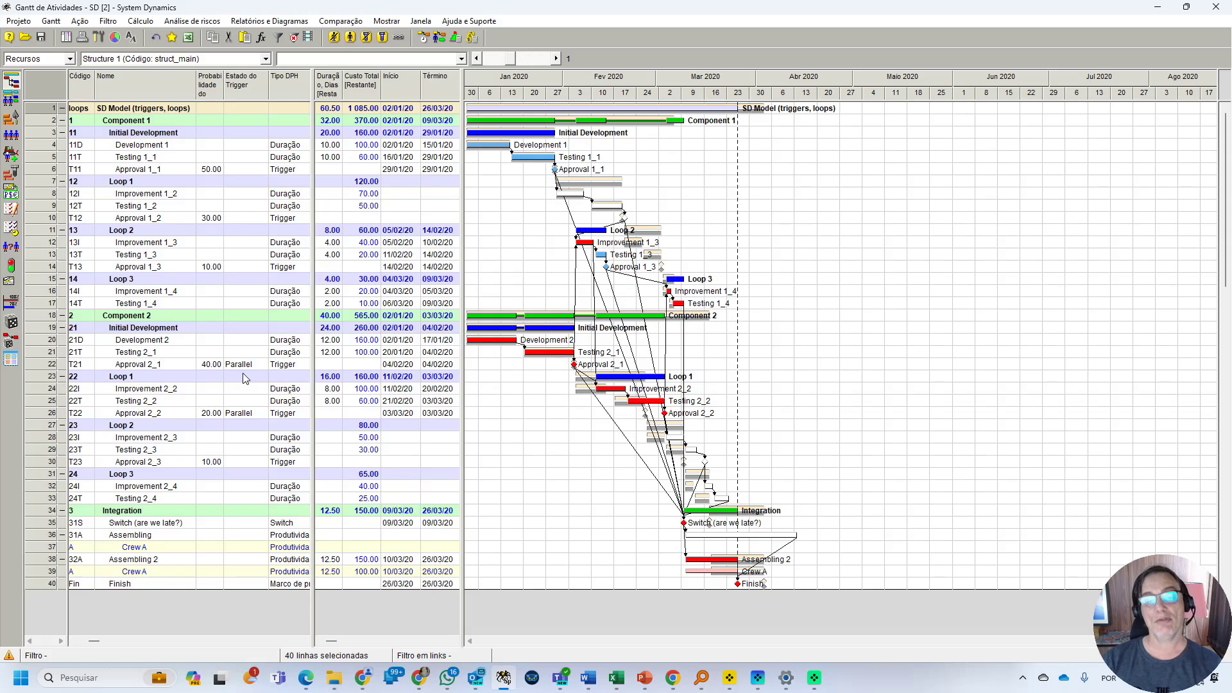
Step: Display the Monte Carlo probability distribution of the cumulative total cost for the SD Model (triggers, loops) phase
right_click(43, 112)
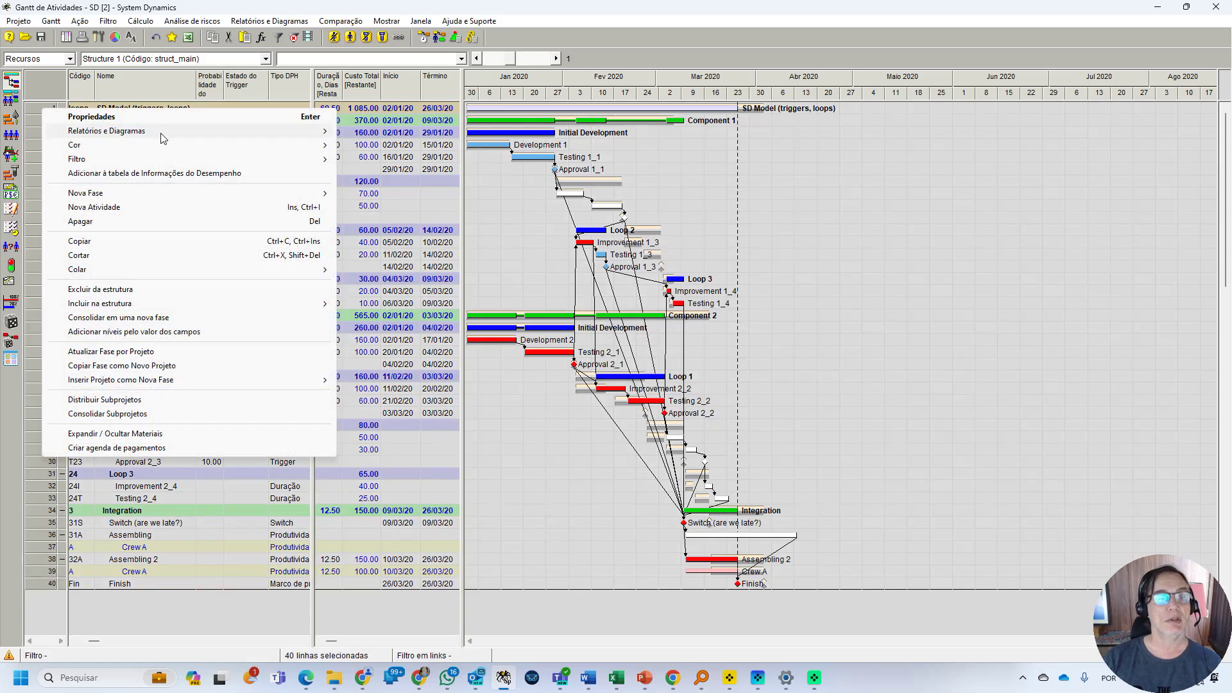
mouse_move(205, 136)
mouse_move(457, 203)
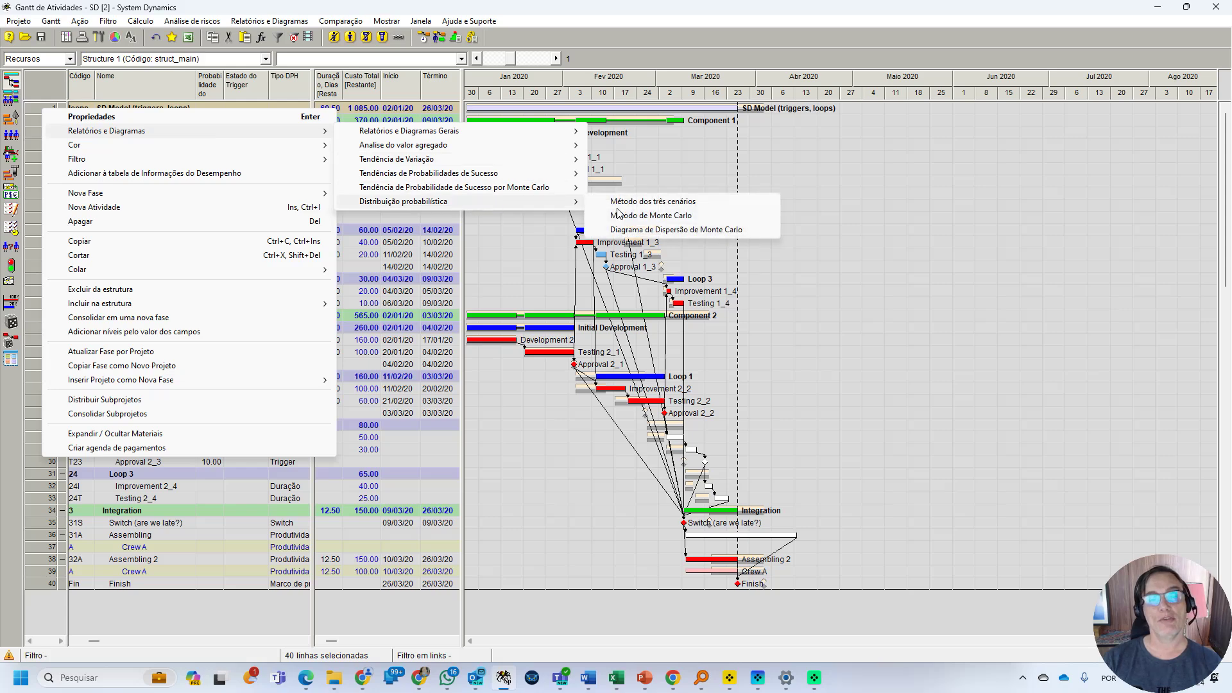
left_click(670, 218)
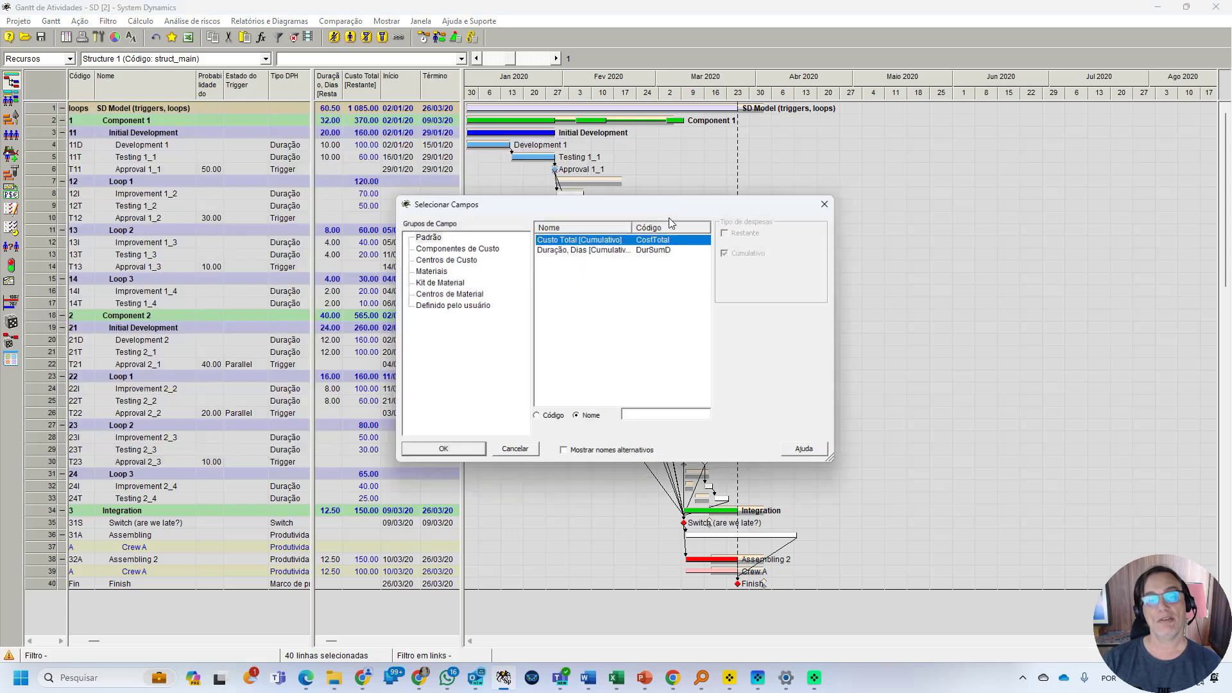
left_click(449, 452)
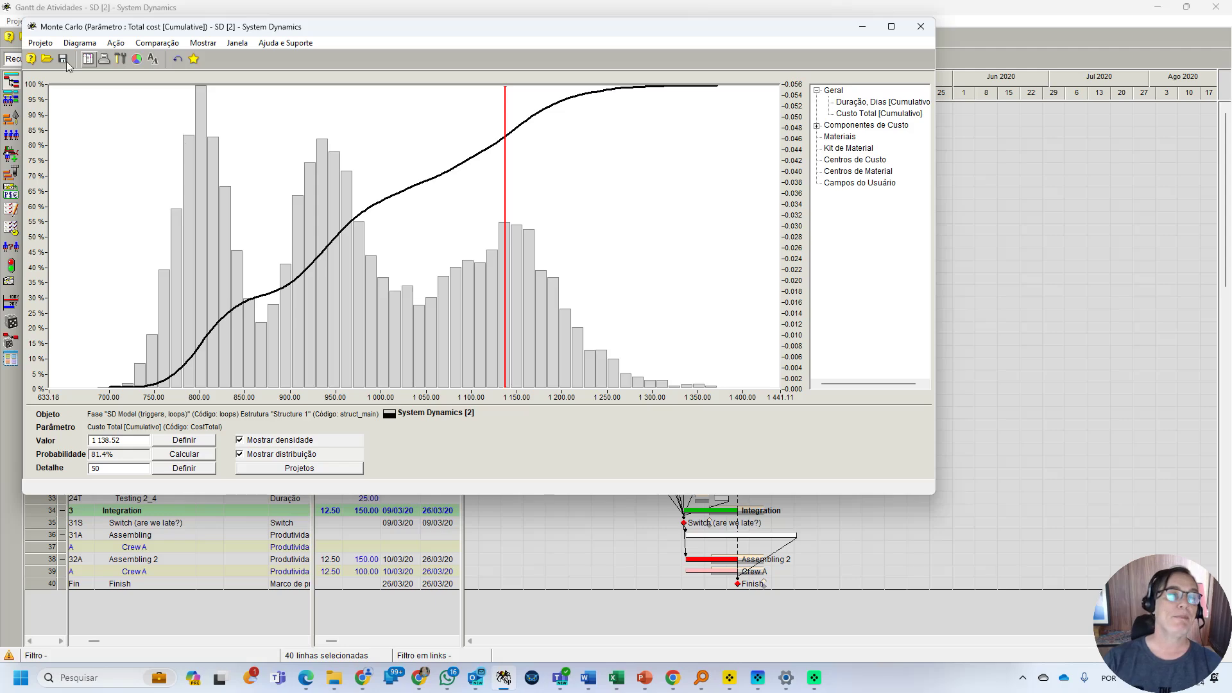
Step: Overlay version 2 of the SD_semtriggers project on the total cost distribution for comparison, and close the diagram after viewing it
left_click(79, 43)
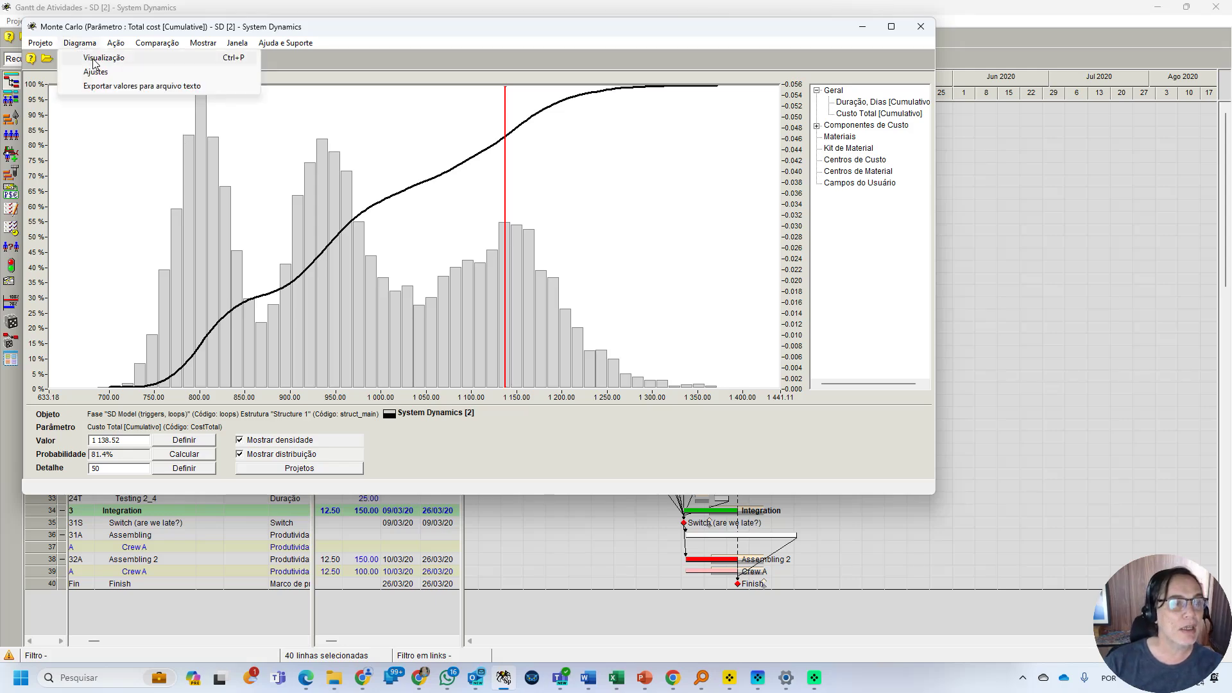
left_click(103, 71)
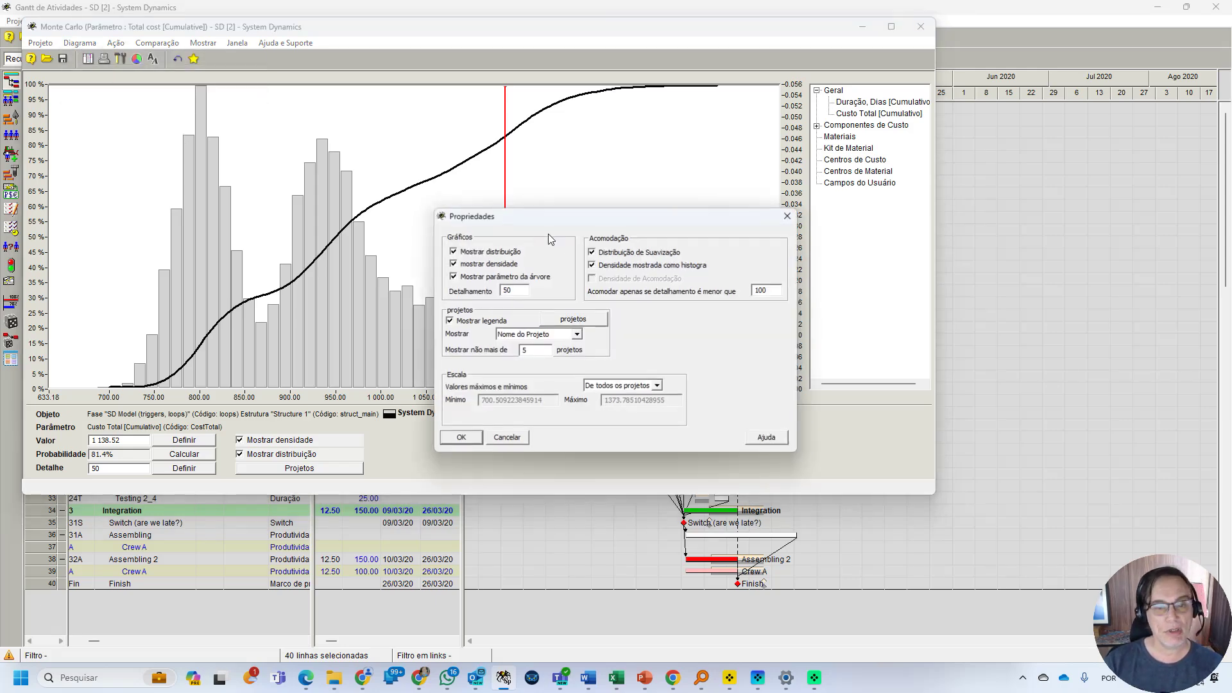
left_click(581, 321)
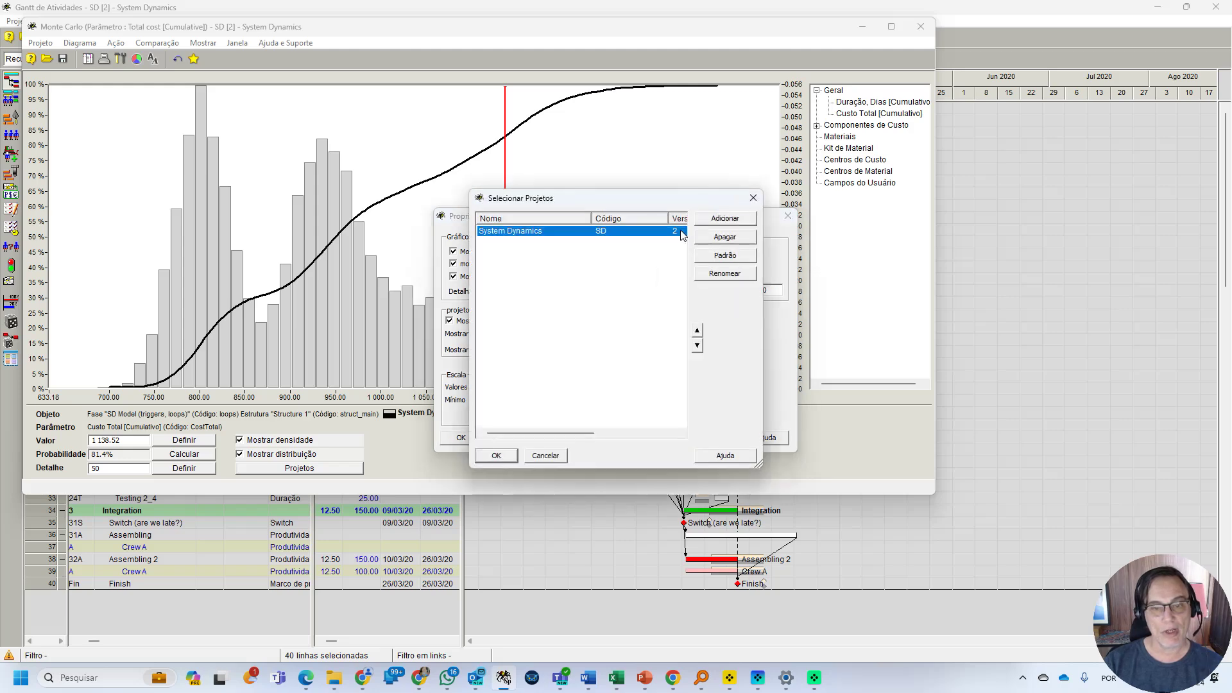
left_click(725, 220)
left_click(542, 352)
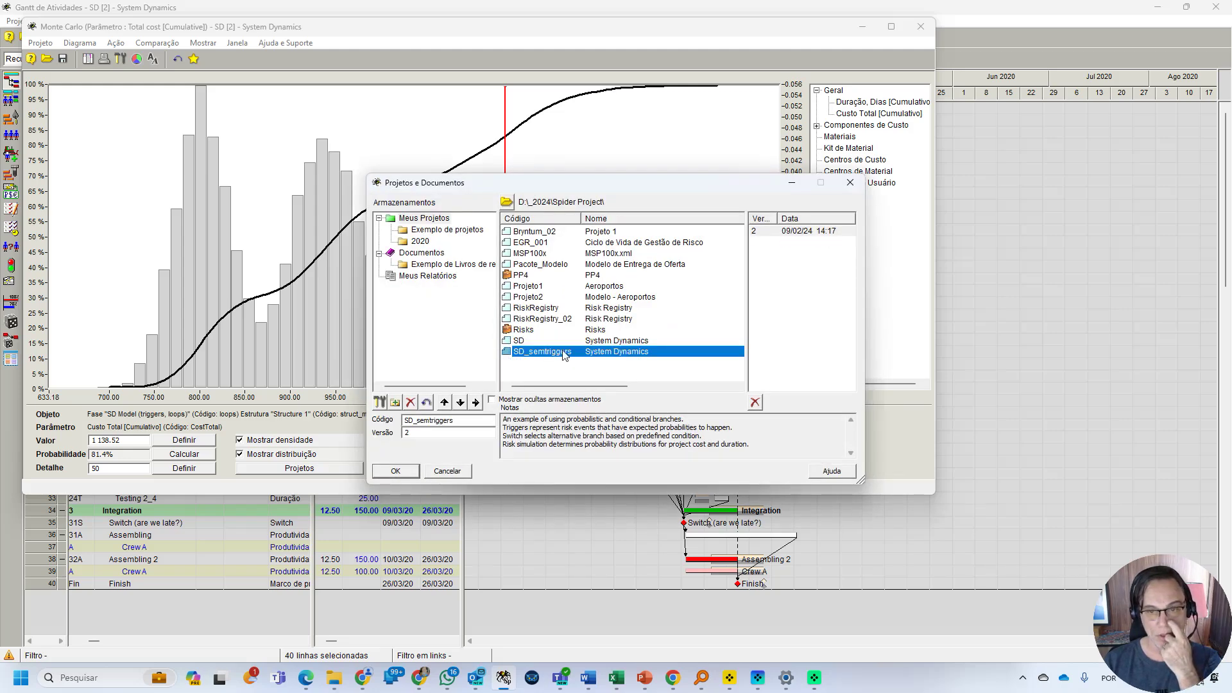
left_click(785, 231)
left_click(411, 470)
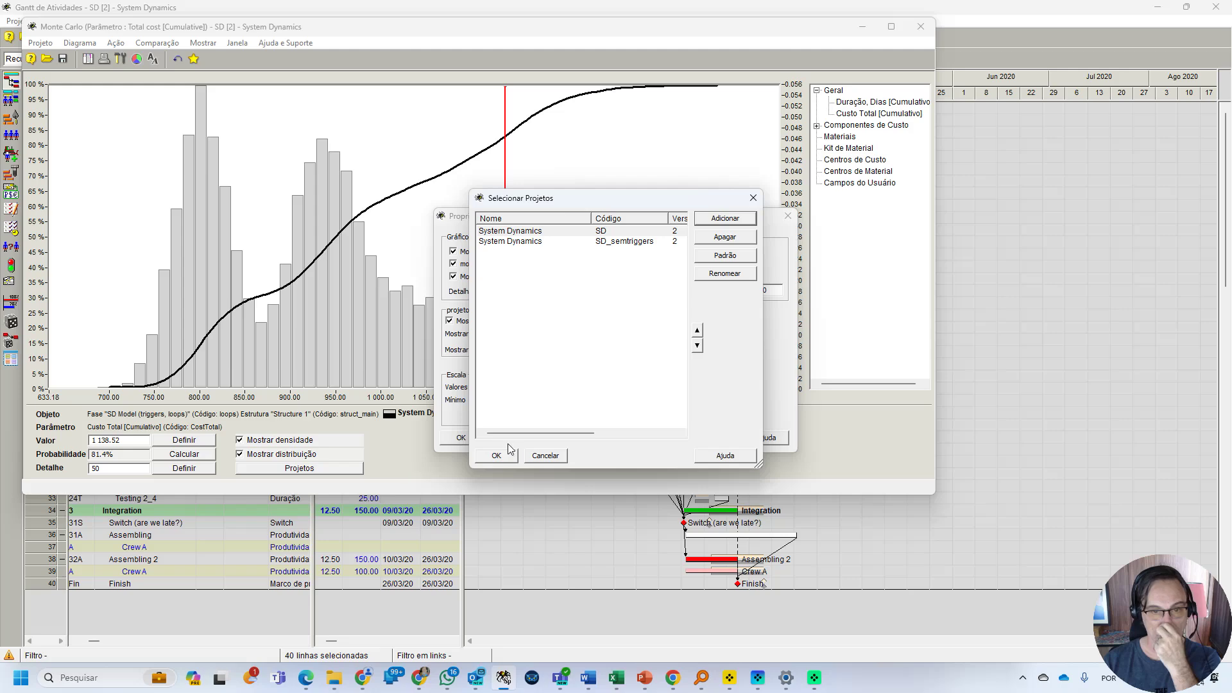
left_click(507, 457)
left_click(460, 436)
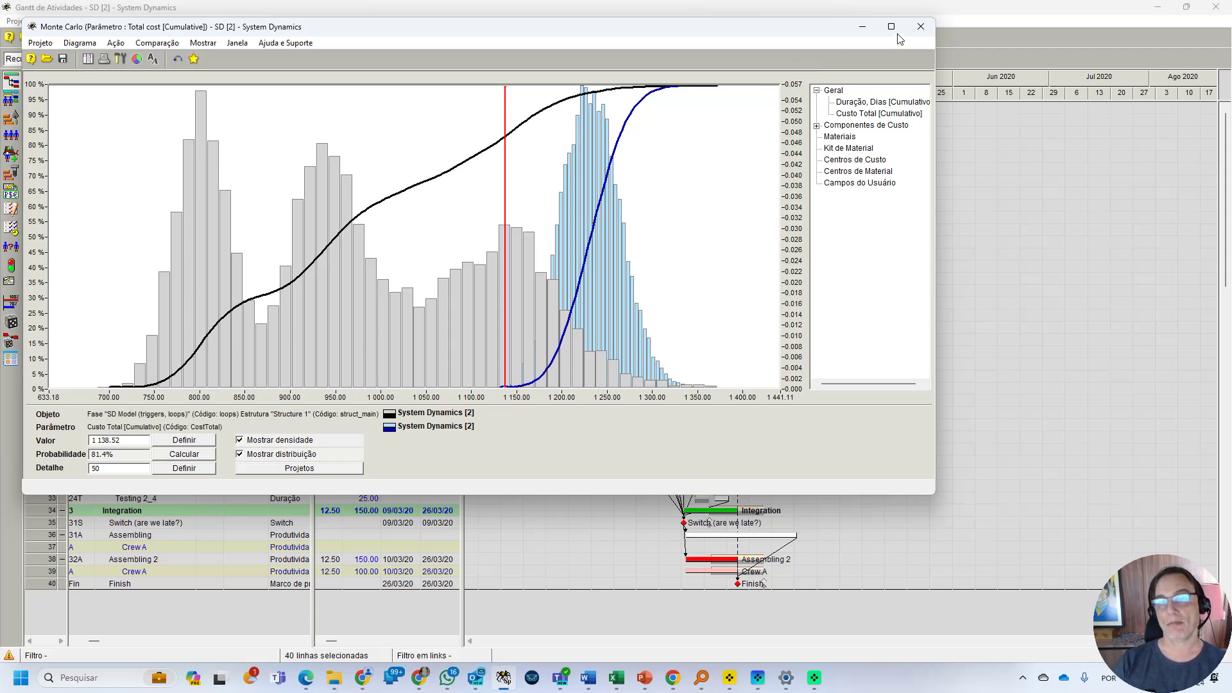
left_click(921, 26)
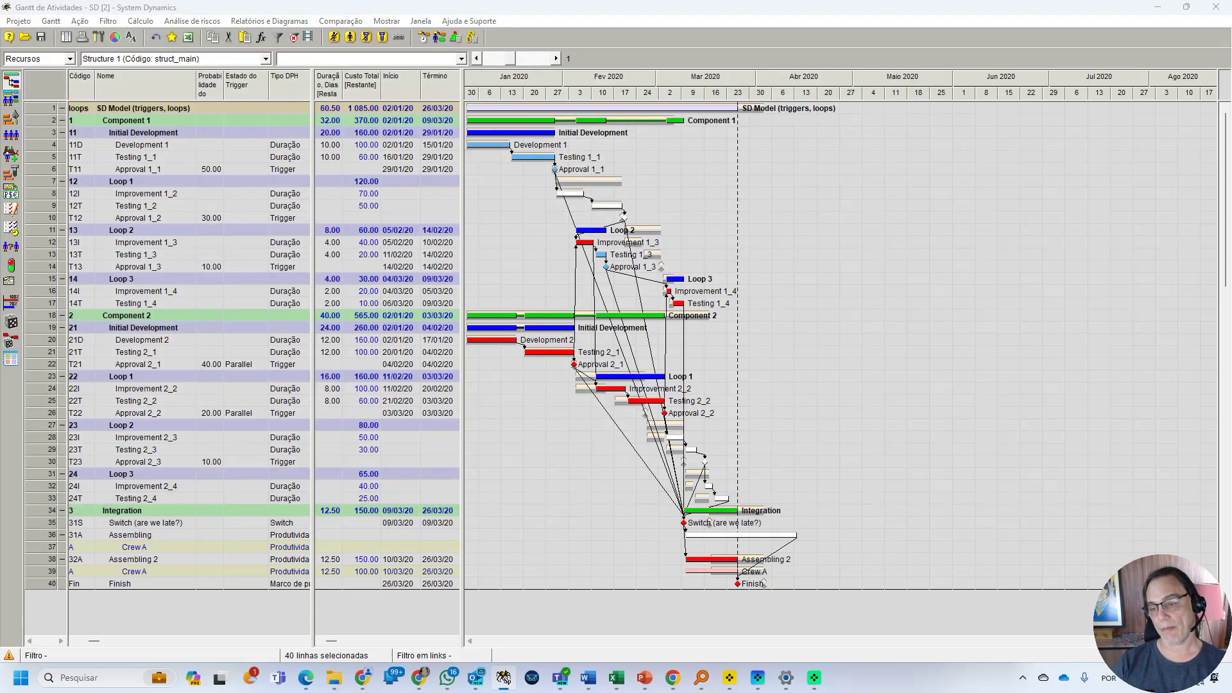